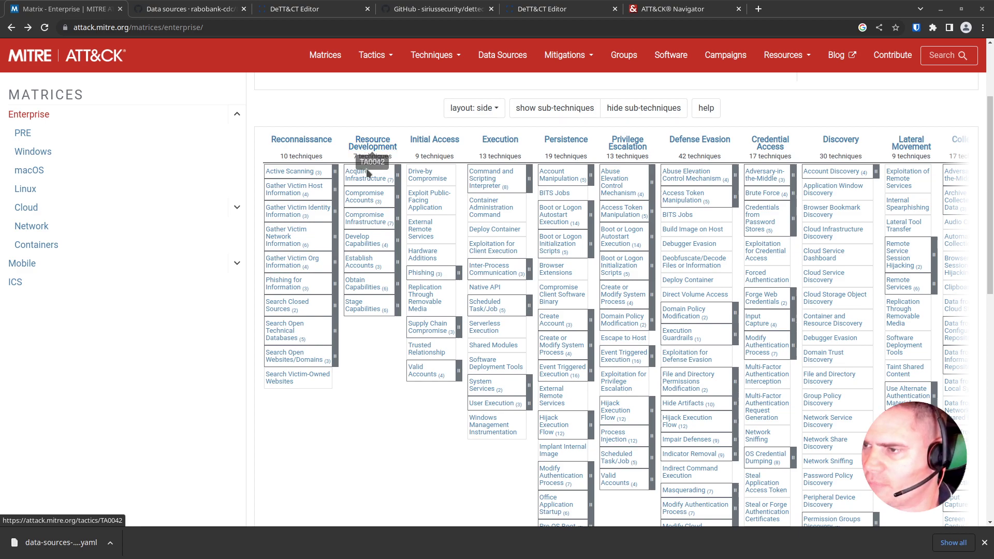
# Step: View the Compromise Accounts technique page in the Navigator, then return to the Enterprise matrix
pyautogui.click(360, 200)
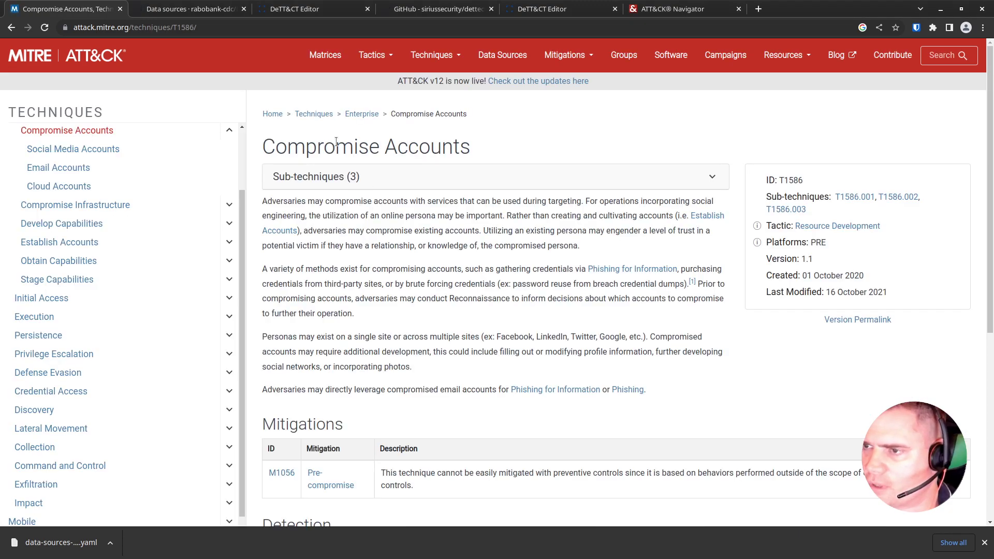
pyautogui.scroll(-5, 400, 207)
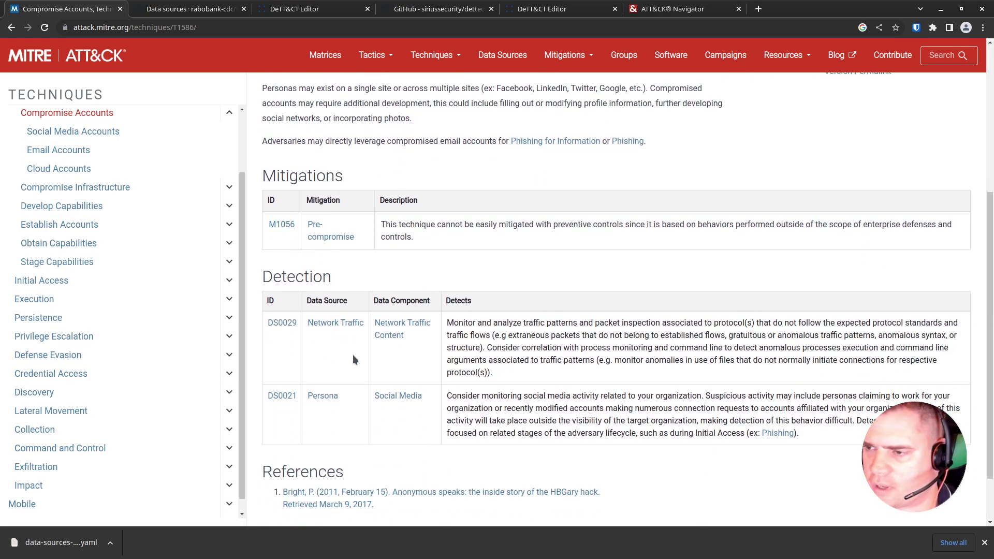
pyautogui.scroll(5, 353, 355)
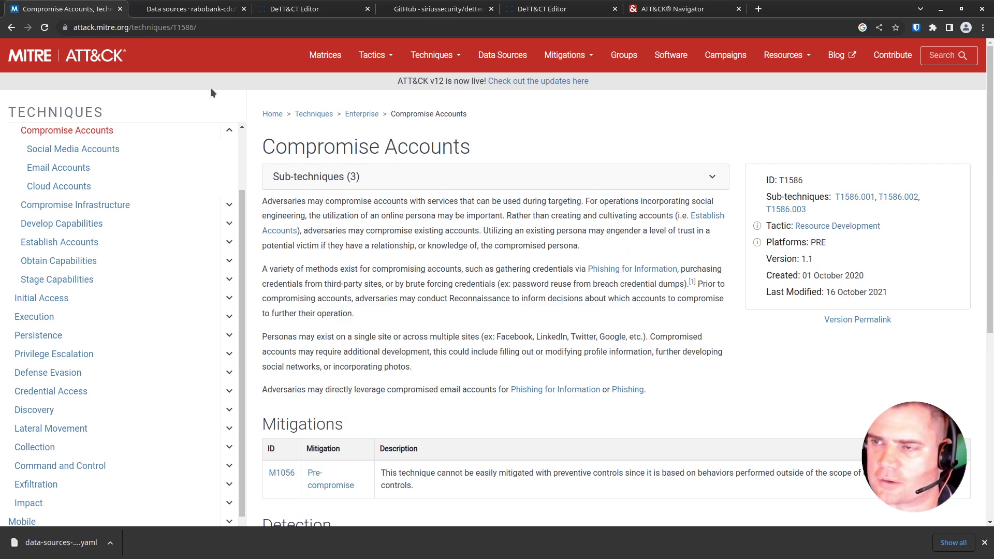
pyautogui.click(11, 27)
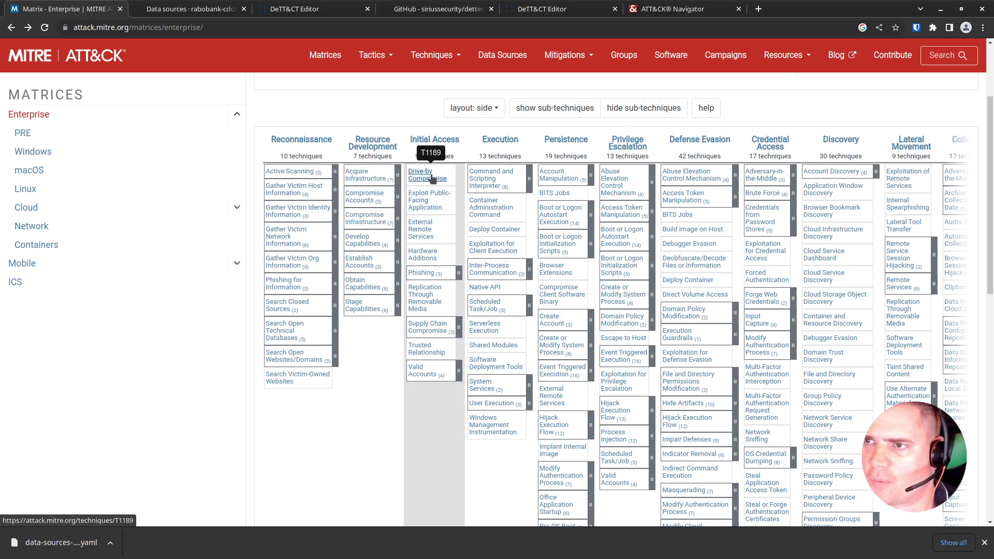
# Step: Read the DeTT&CT wiki's Data sources page, including the Visualise in the ATT&CK Navigator section
pyautogui.click(187, 10)
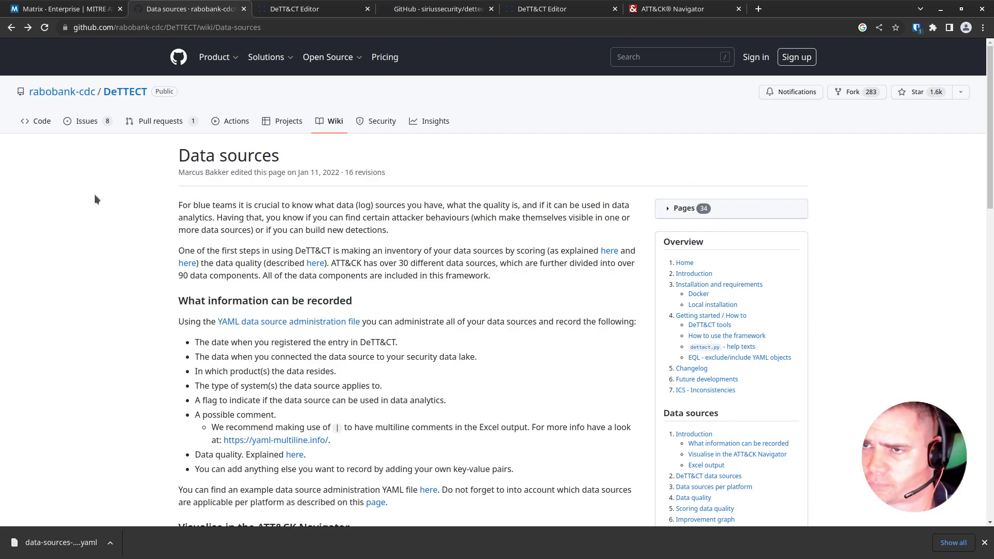
pyautogui.scroll(-3, 95, 199)
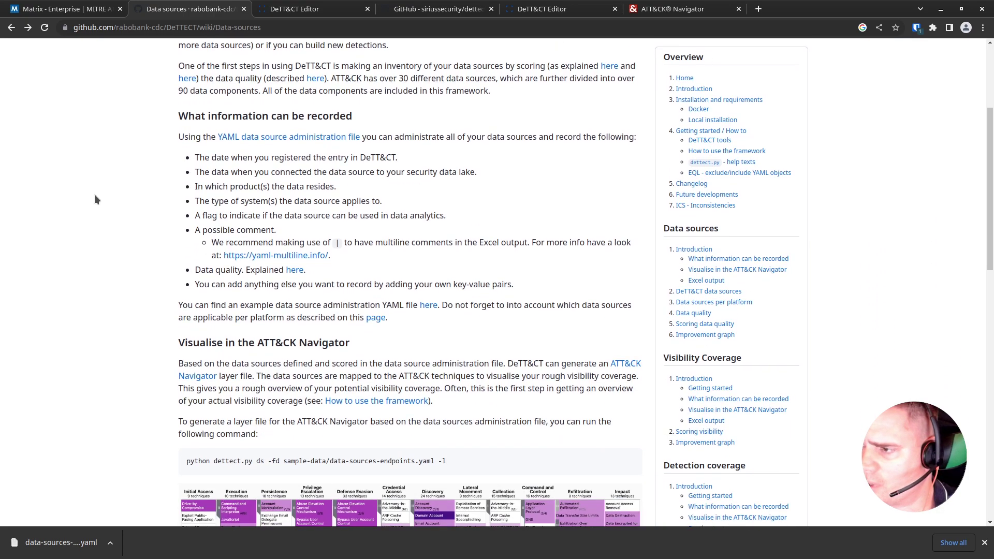
pyautogui.scroll(2, 95, 196)
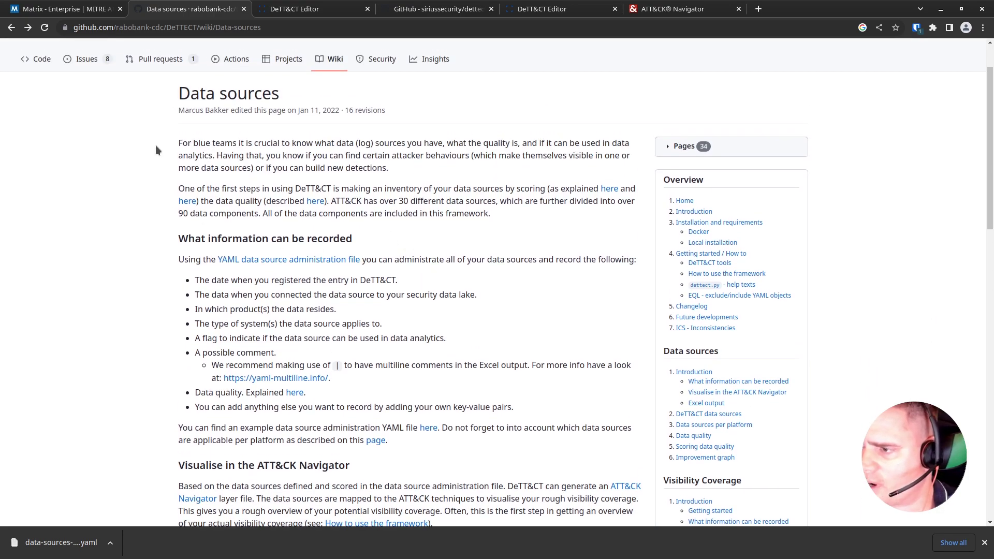
pyautogui.scroll(-4, 207, 191)
pyautogui.scroll(-1, 235, 251)
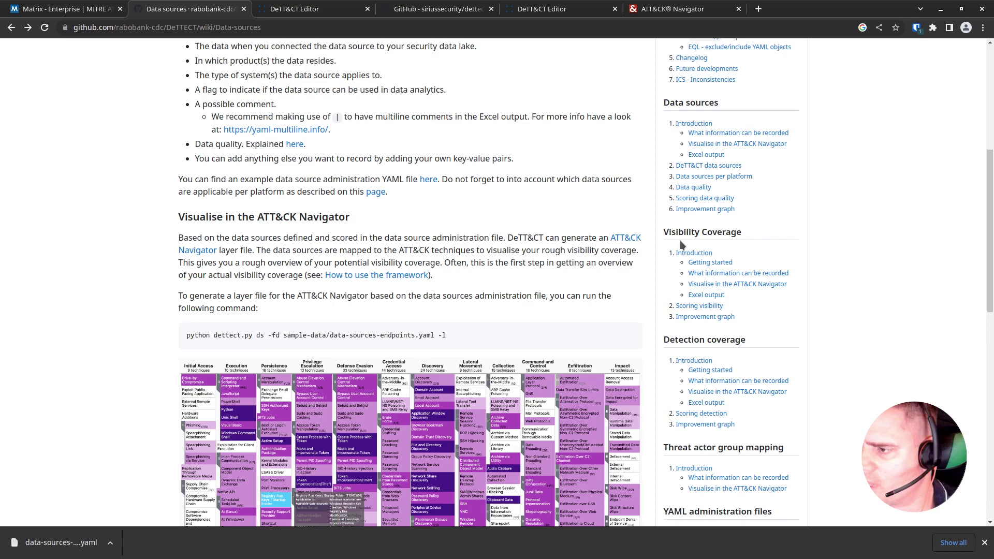
pyautogui.scroll(-3, 681, 245)
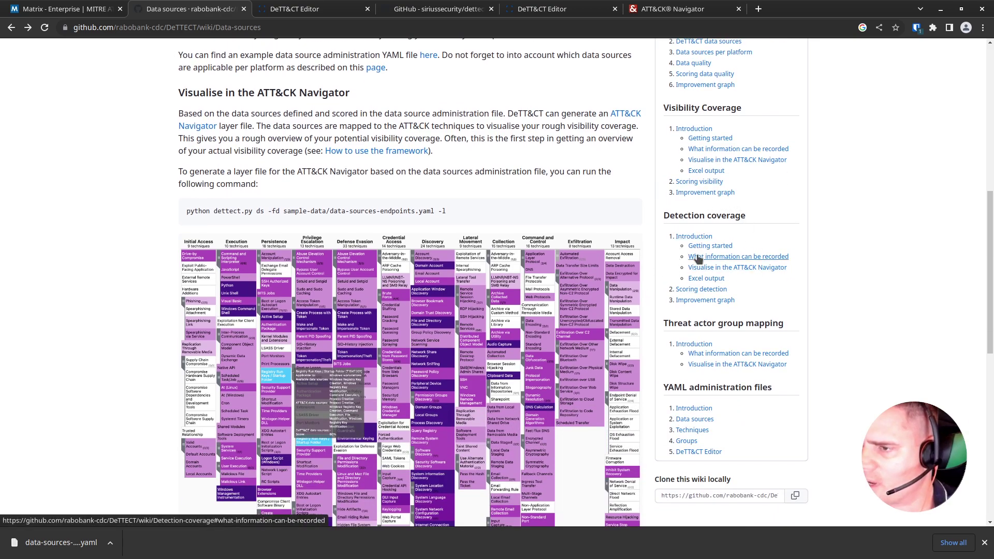
pyautogui.scroll(9, 336, 221)
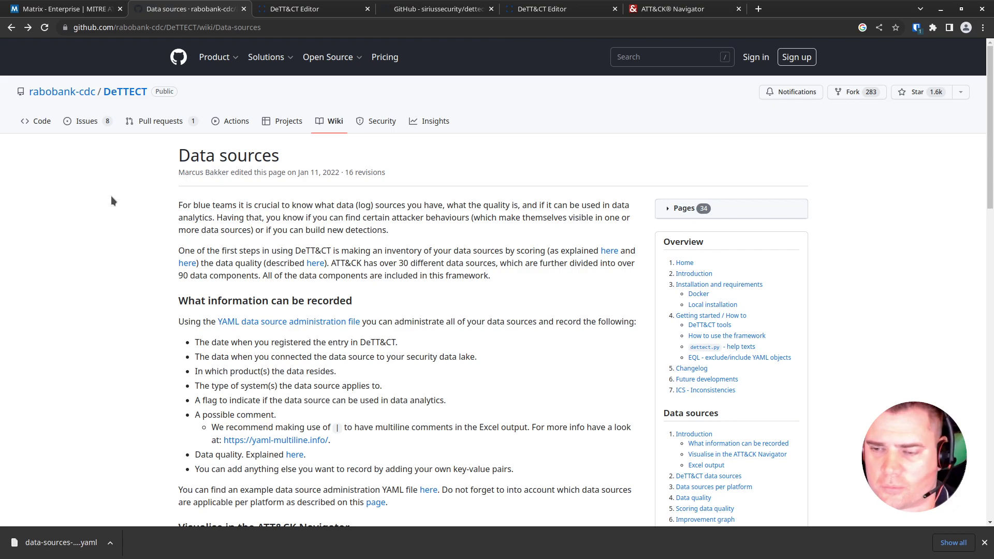
pyautogui.scroll(-10, 111, 231)
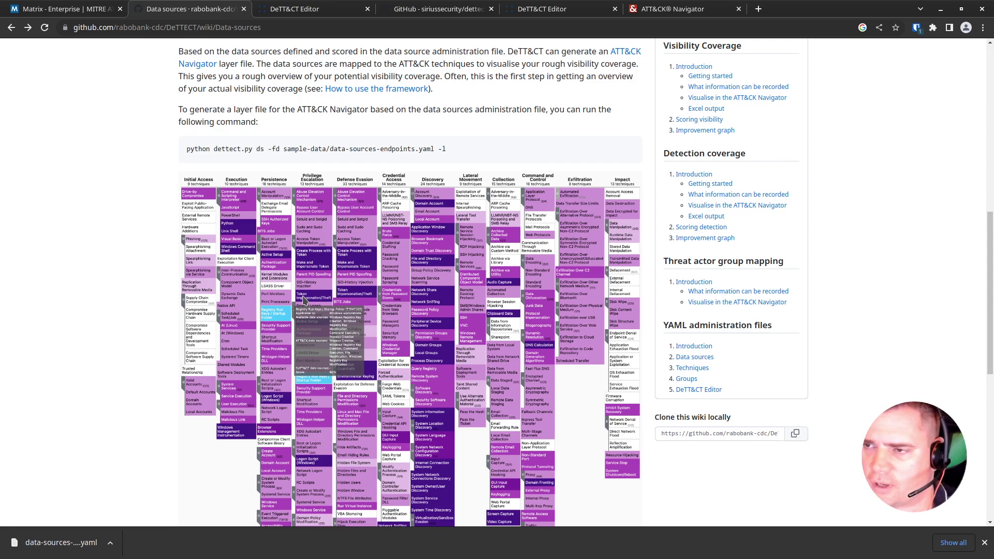
pyautogui.scroll(12, 217, 288)
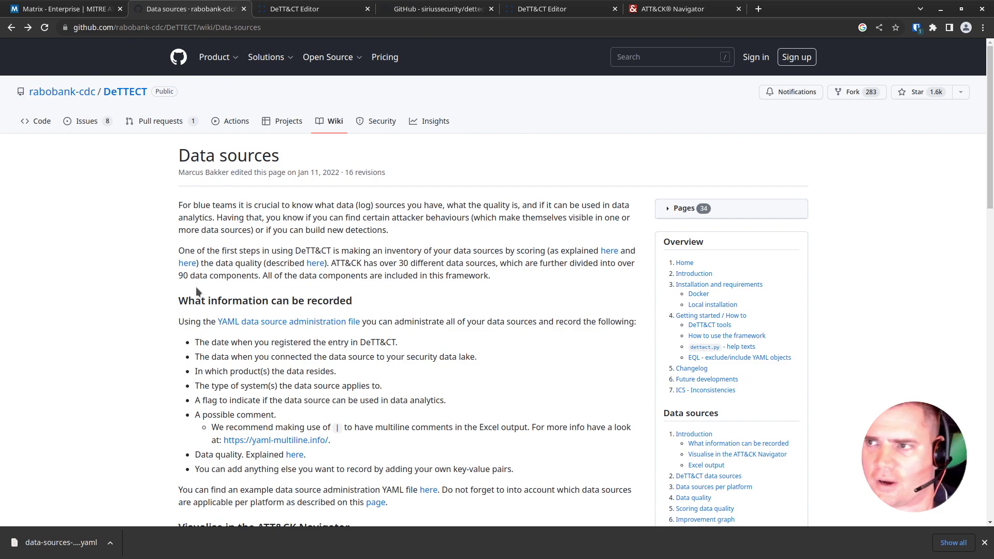
# Step: Compare the empty data-sources file with the other editor tab holding three data sources
pyautogui.click(289, 15)
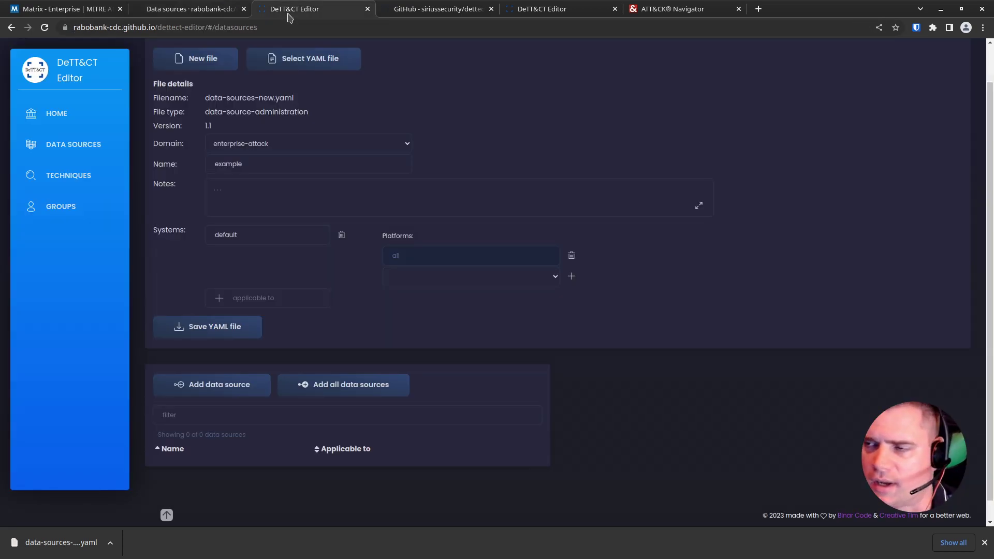
pyautogui.click(270, 27)
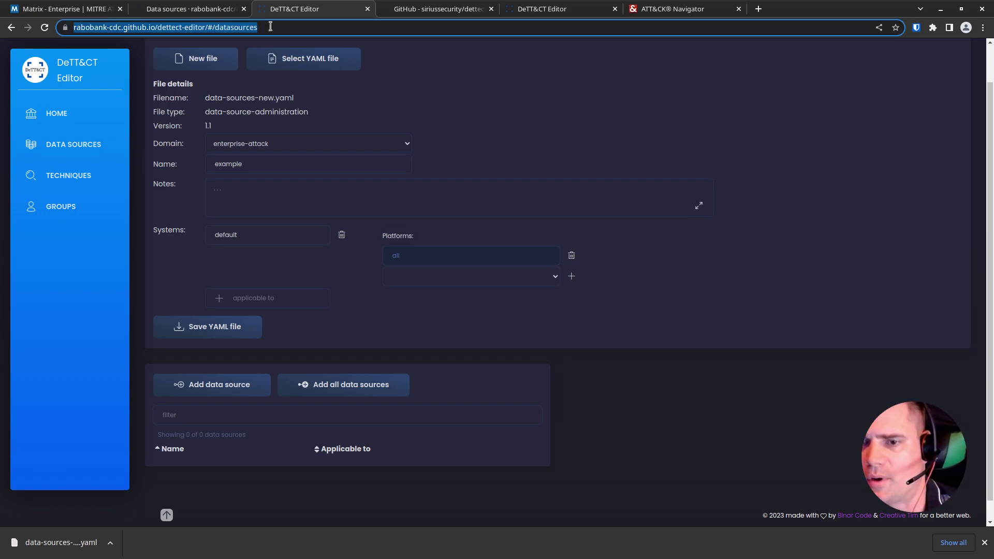
pyautogui.click(568, 12)
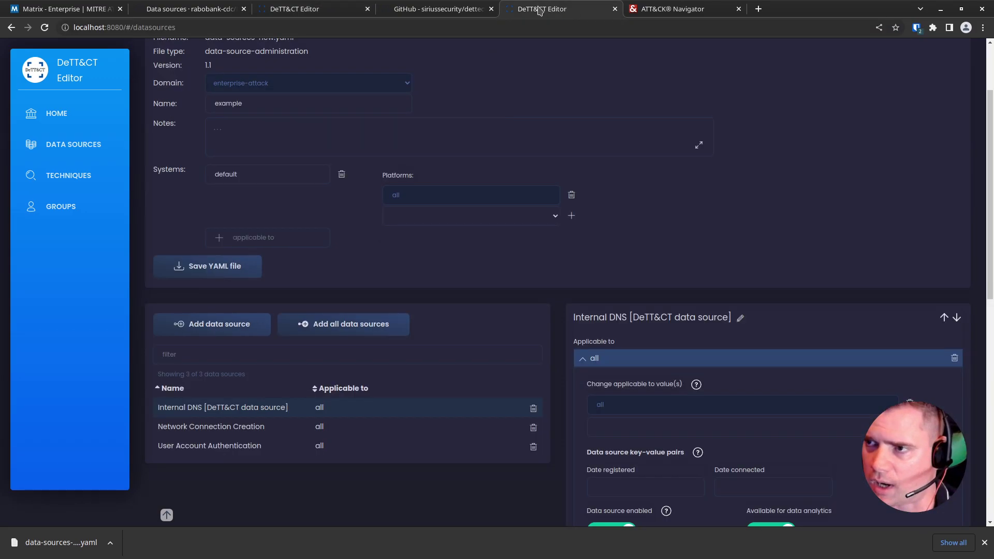
pyautogui.click(294, 8)
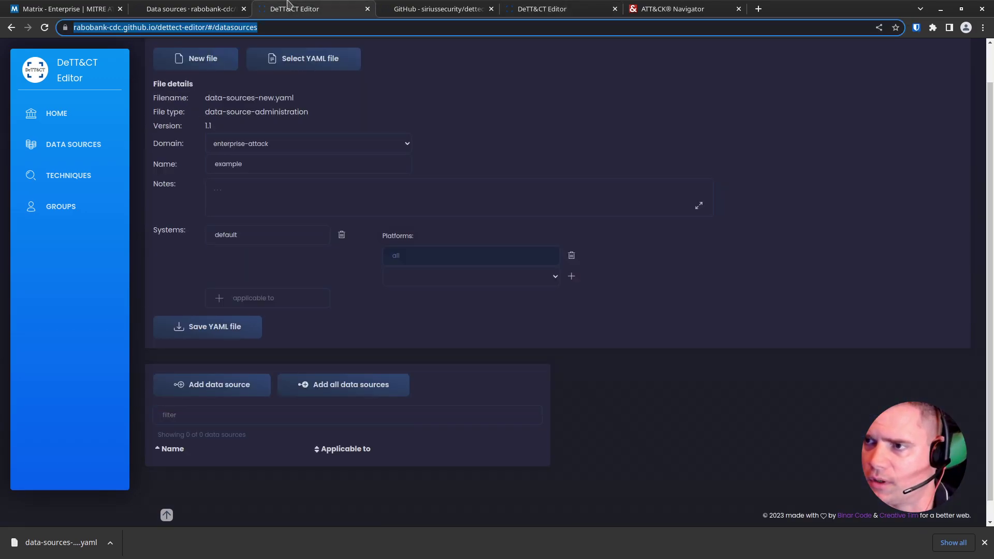
pyautogui.scroll(2, 290, 179)
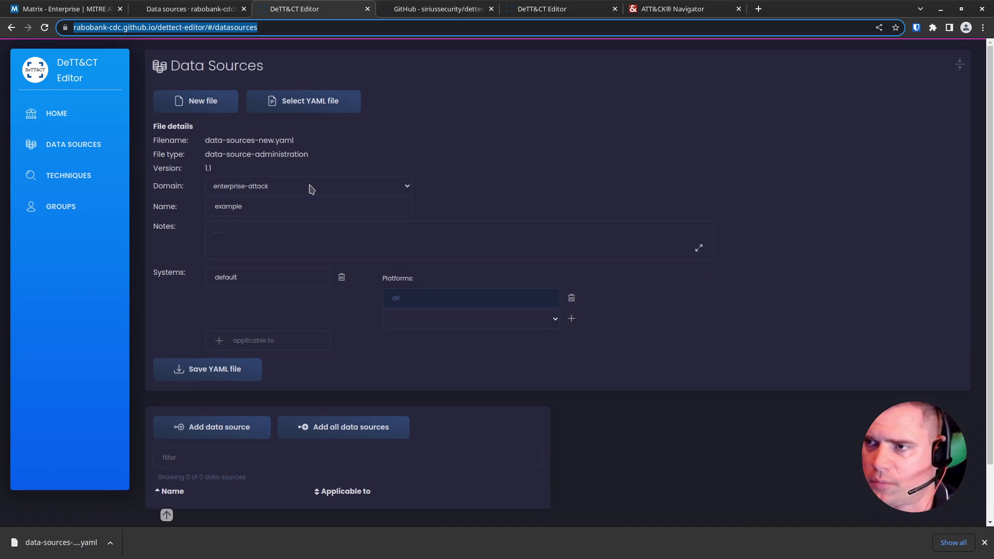
# Step: On the data sources page, keep the enterprise-attack domain and begin editing the name 'example'
pyautogui.click(86, 152)
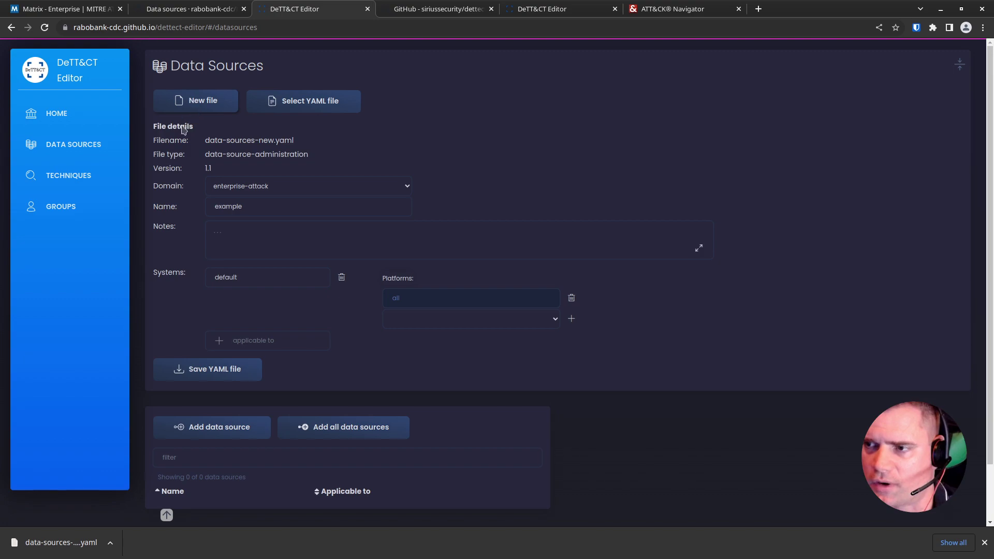
pyautogui.click(284, 189)
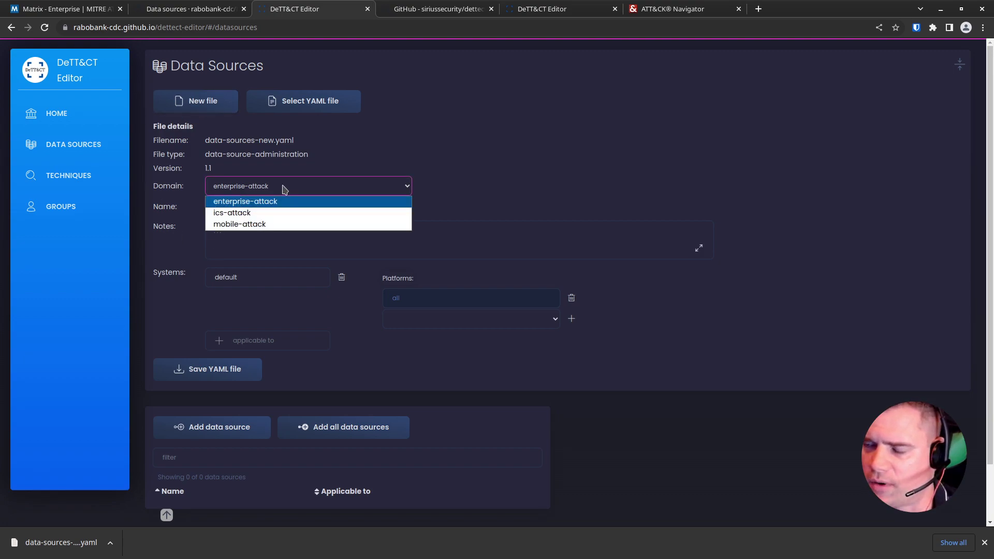
pyautogui.click(284, 190)
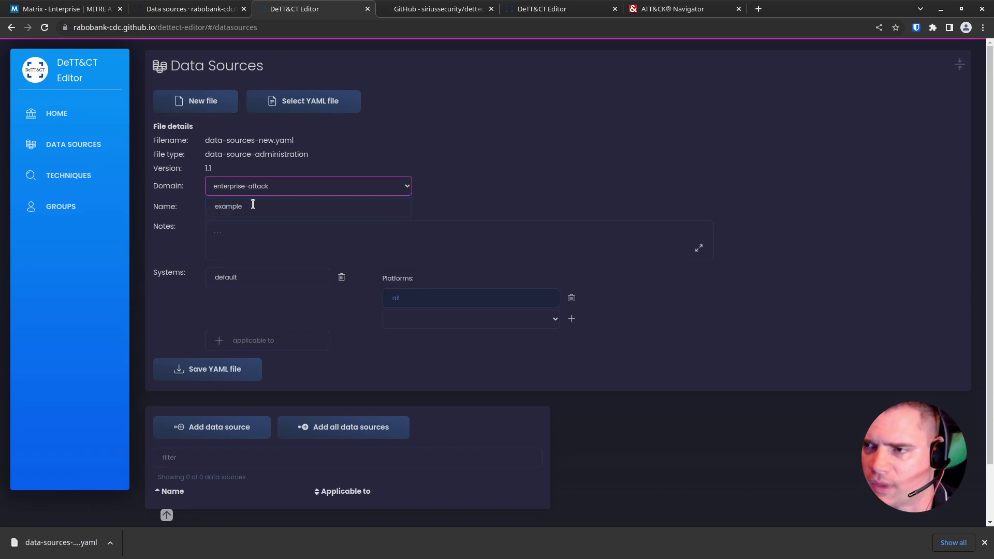
pyautogui.click(254, 210)
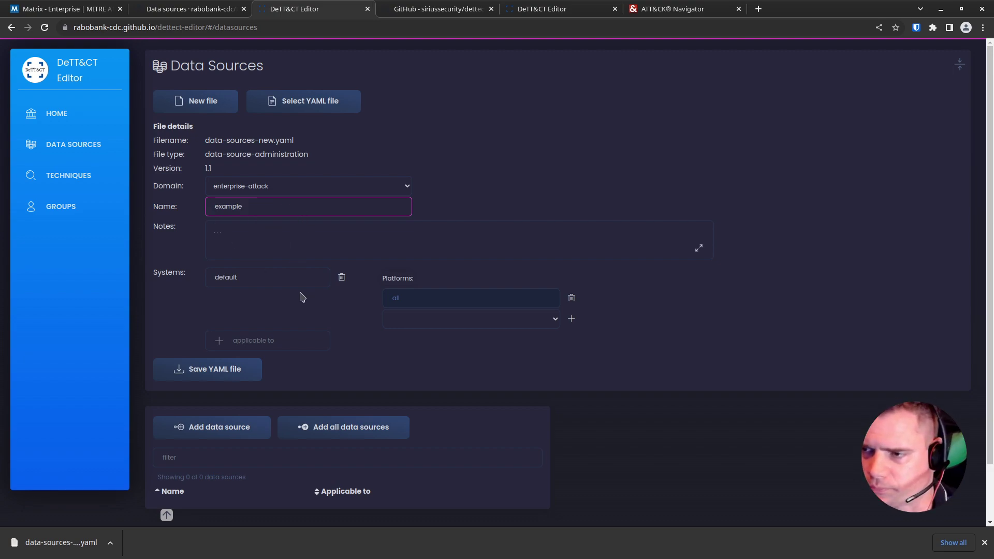
pyautogui.scroll(-2, 303, 297)
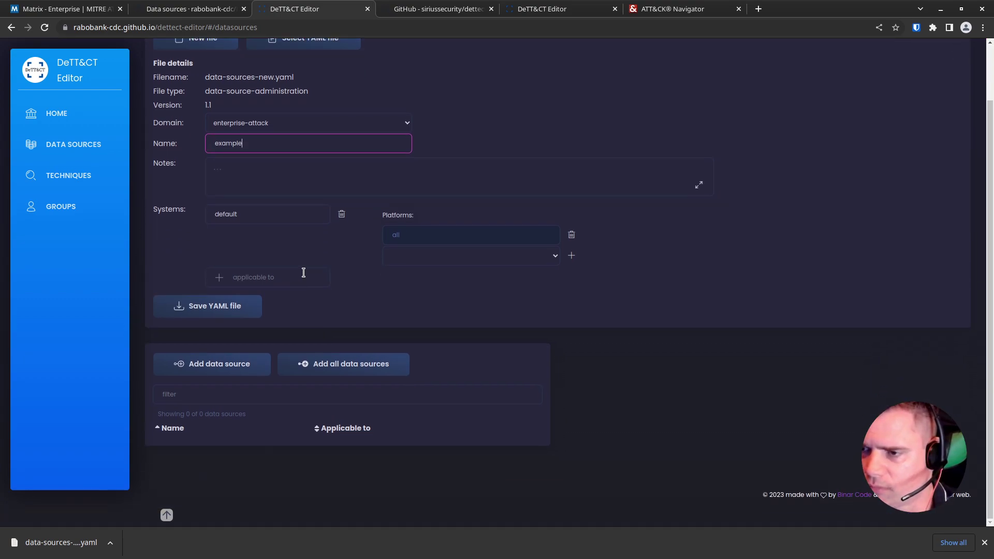
# Step: Search 'dns', add Internal DNS [DeTT&CT data source], and expand its 'all' applicability entry
pyautogui.click(213, 365)
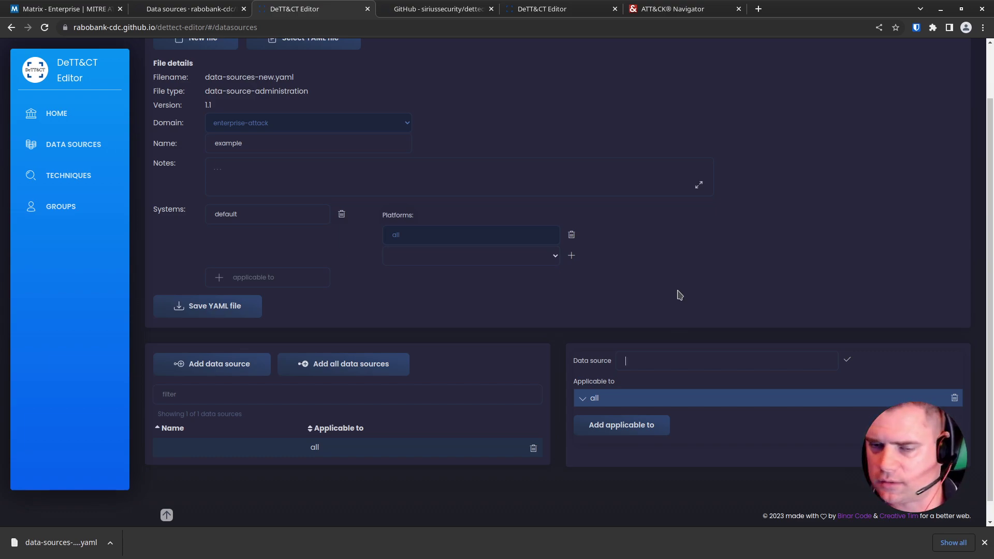
pyautogui.write('dns')
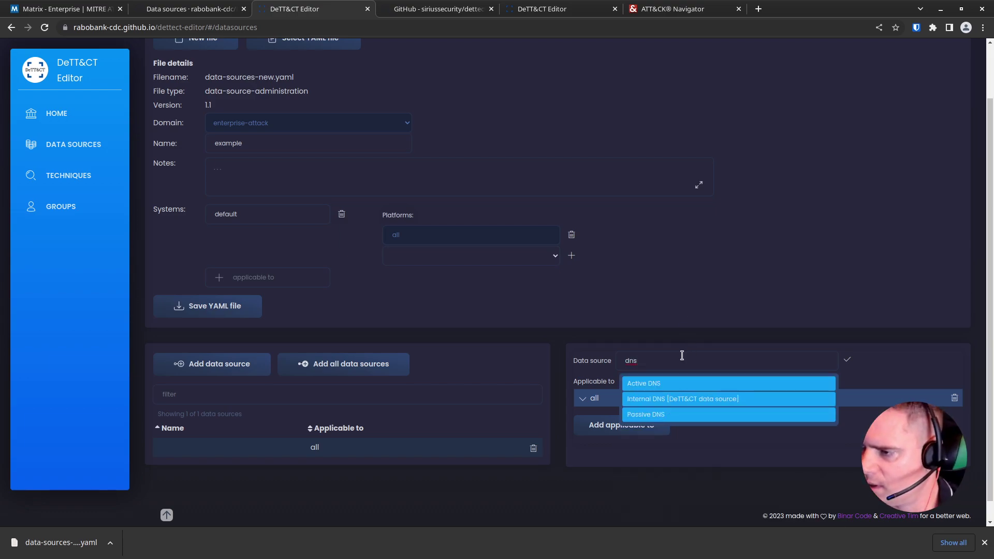
pyautogui.click(653, 404)
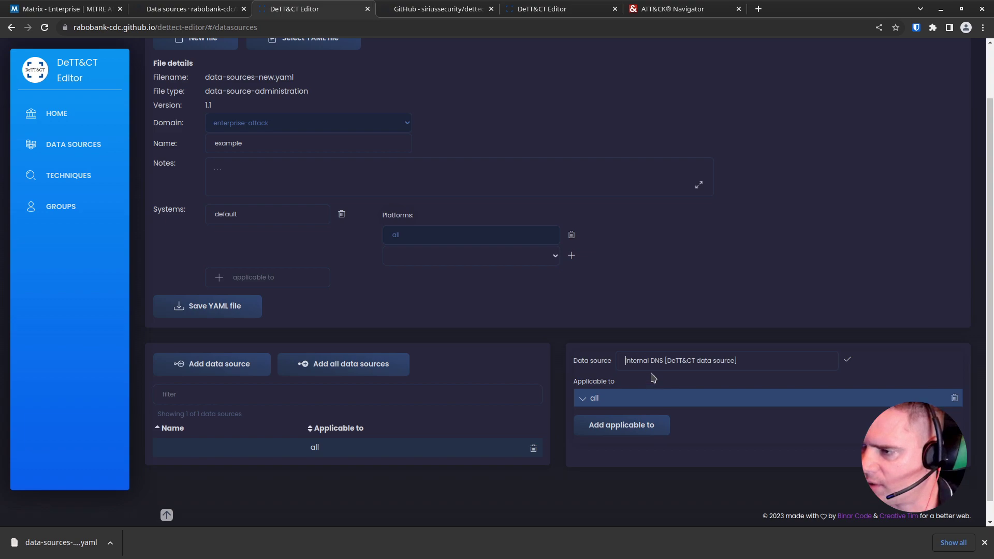
pyautogui.click(583, 398)
pyautogui.scroll(-1, 586, 392)
pyautogui.scroll(-2, 587, 377)
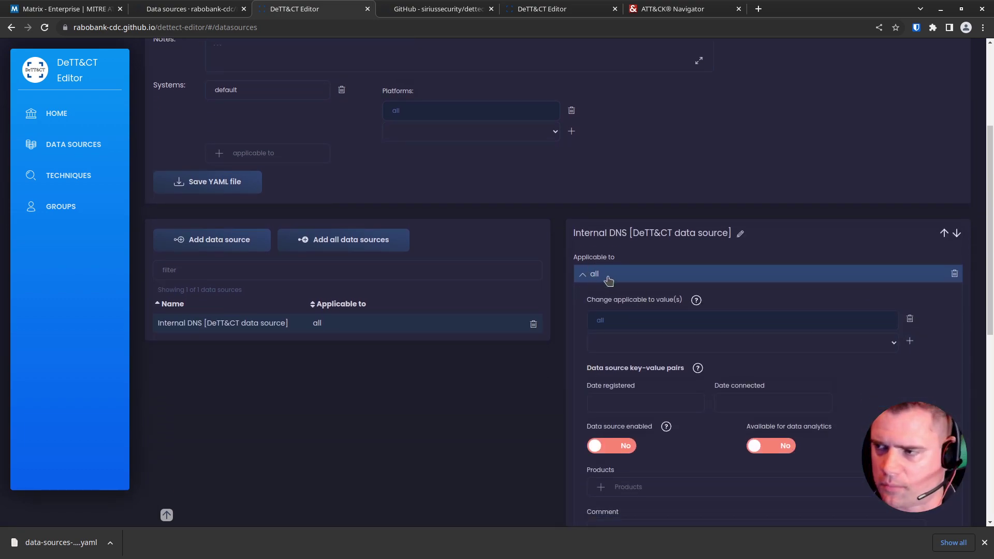
pyautogui.scroll(-1, 627, 311)
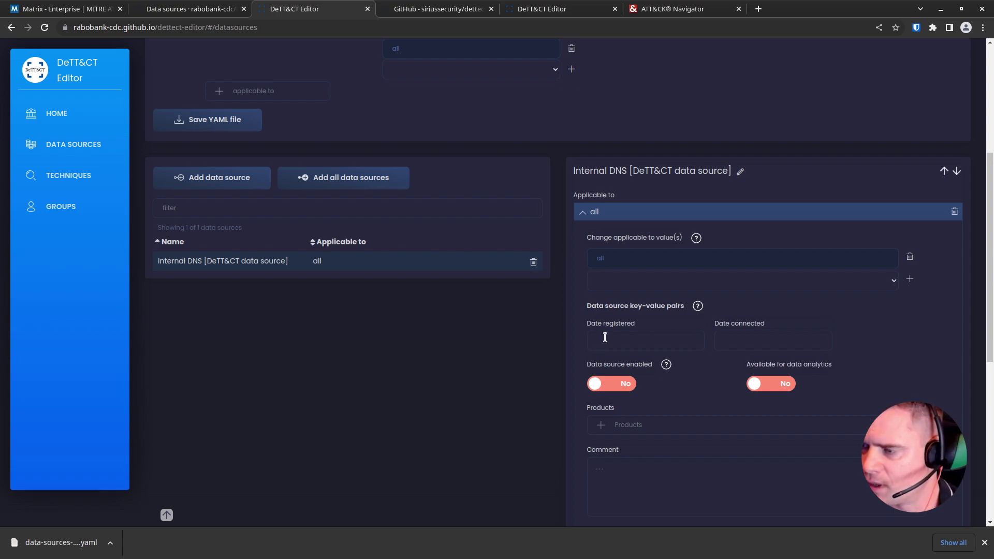
pyautogui.scroll(-1, 601, 269)
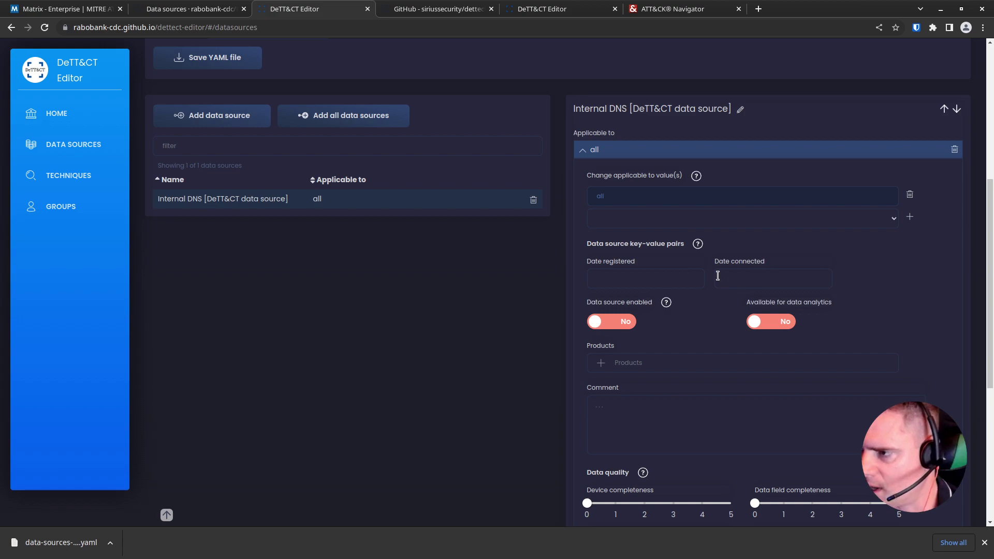
# Step: Set Internal DNS to enabled and available for data analytics, with product Windows DNS
pyautogui.click(625, 322)
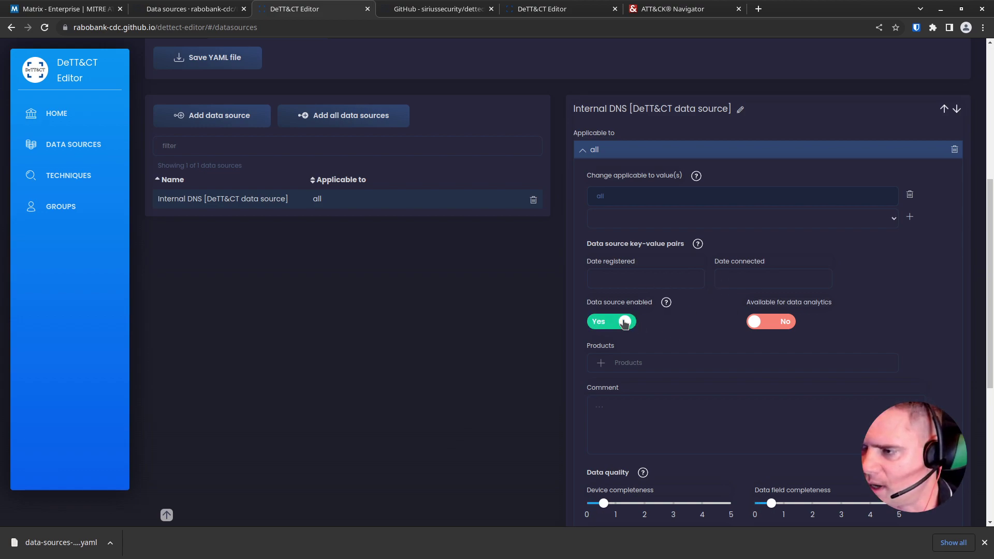
pyautogui.click(778, 323)
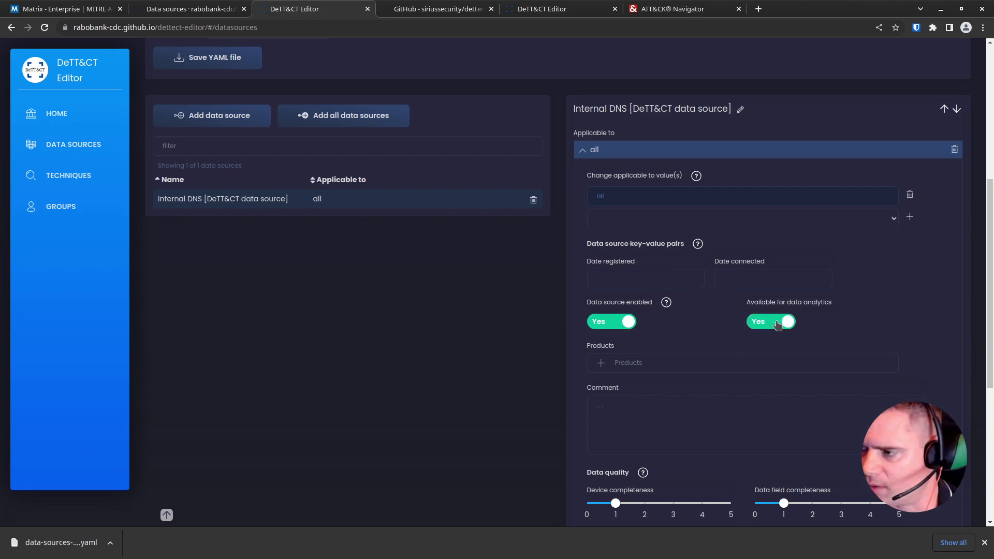
pyautogui.scroll(-1, 738, 329)
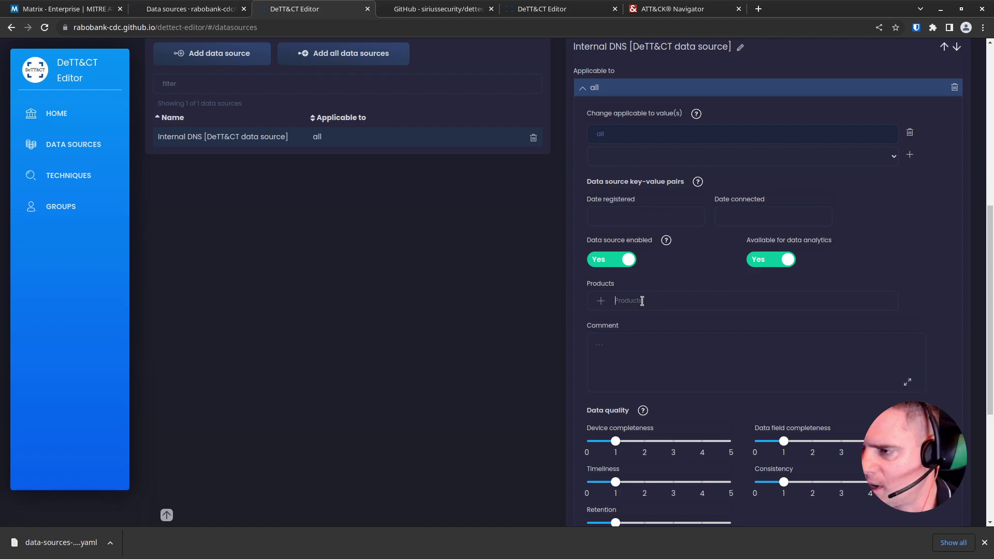
pyautogui.click(660, 301)
pyautogui.scroll(1, 662, 304)
pyautogui.moveTo(664, 302)
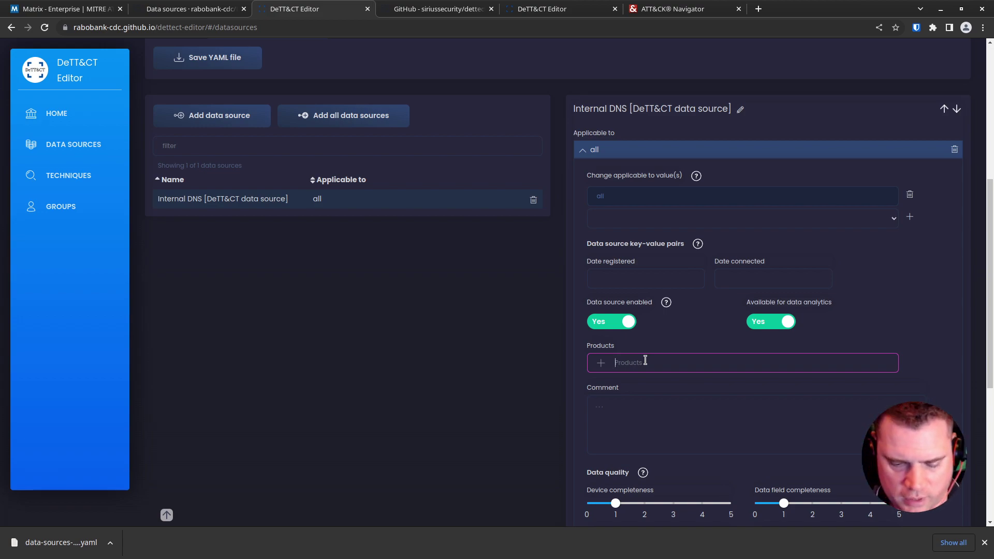
pyautogui.write('Windows')
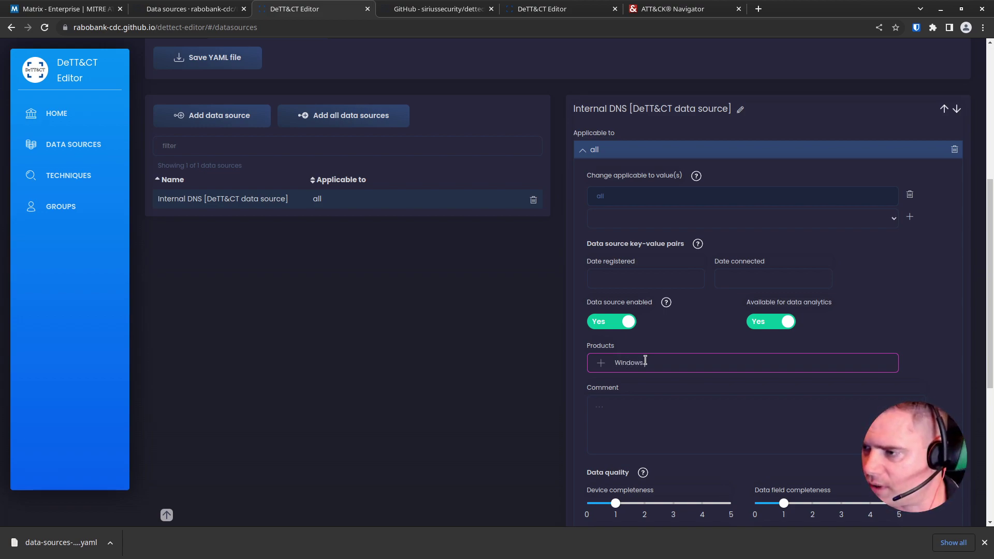
pyautogui.write(' DNS')
pyautogui.press('Return')
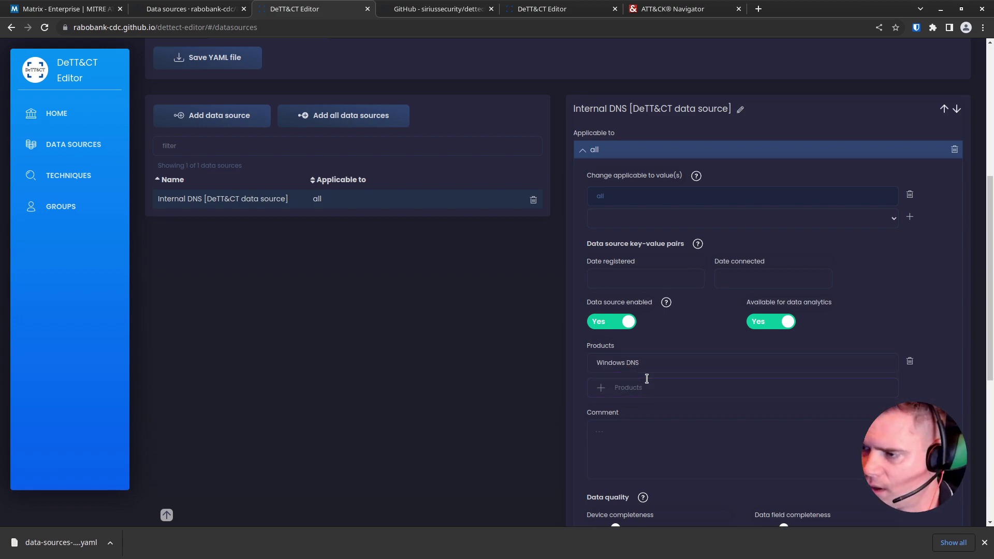
pyautogui.scroll(-2, 673, 394)
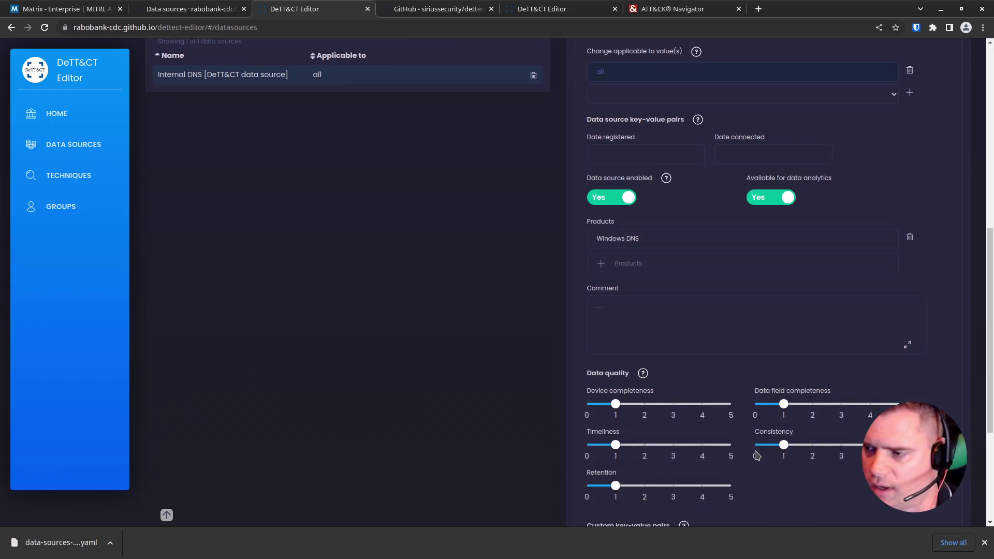
pyautogui.scroll(-2, 721, 408)
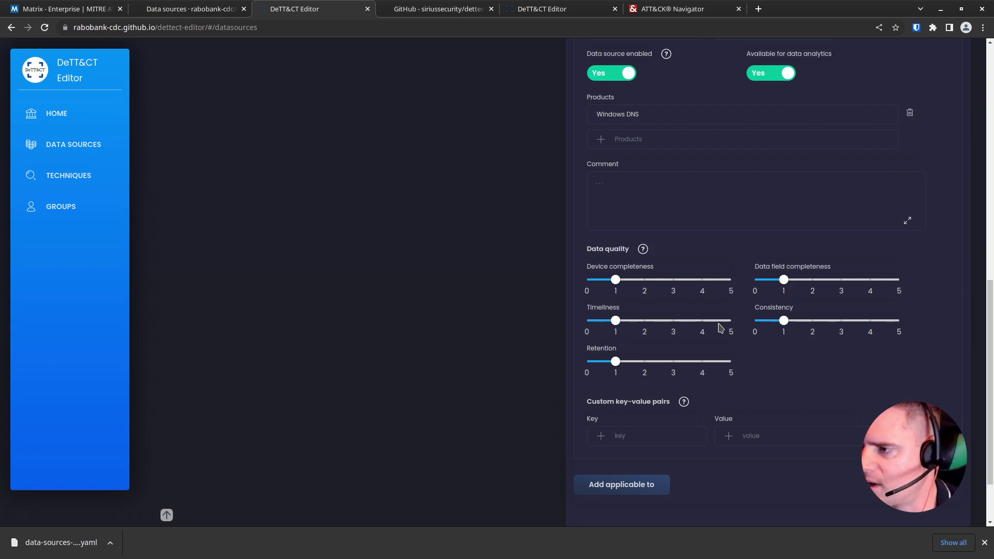
pyautogui.scroll(1, 720, 327)
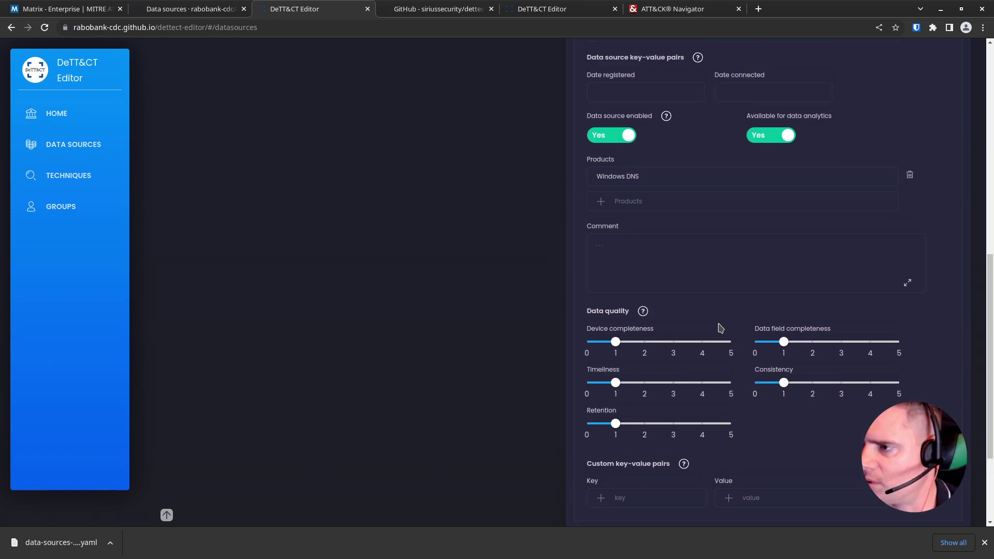
pyautogui.scroll(5, 720, 327)
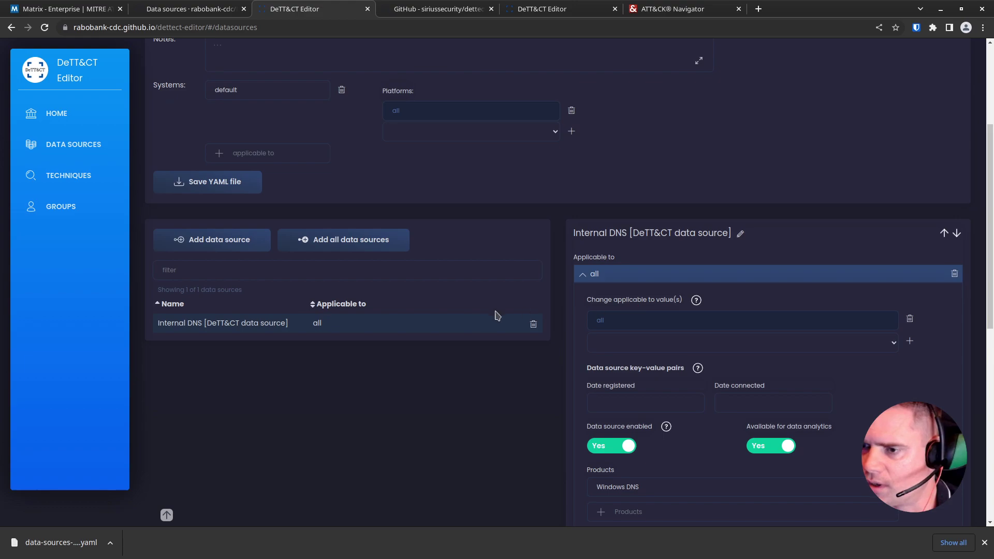
# Step: Search 'netw', add Network Connection Creation, and expand its 'all' entry
pyautogui.click(226, 242)
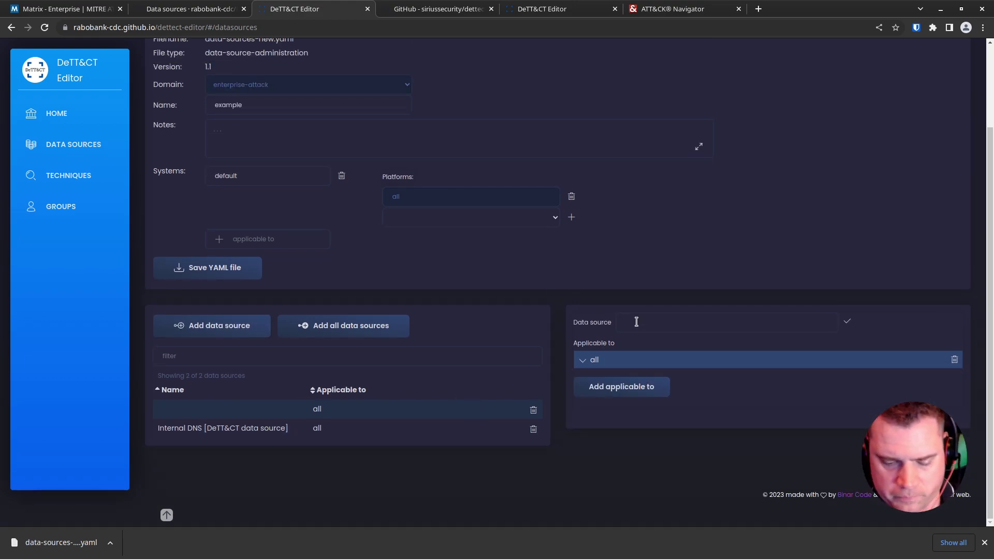
pyautogui.write('netw')
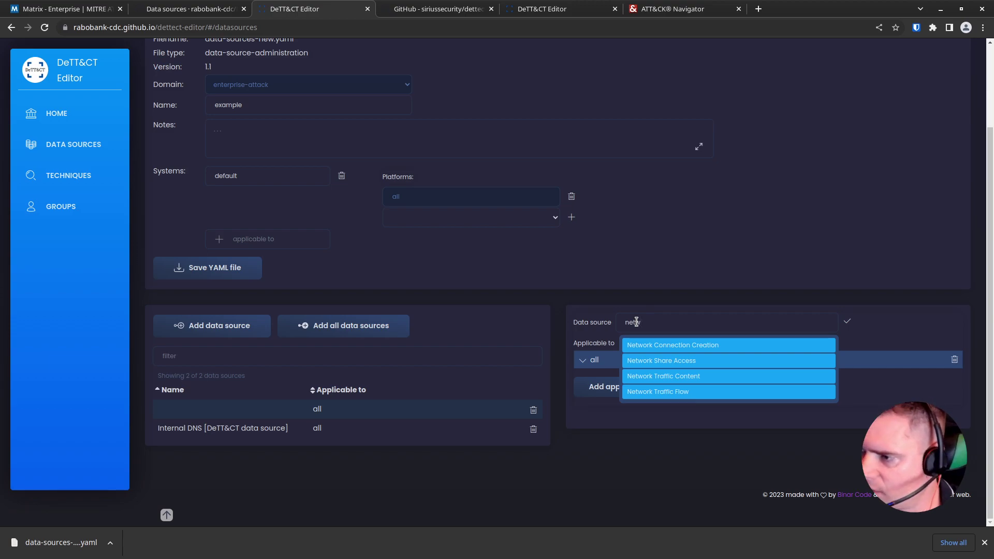
pyautogui.click(673, 346)
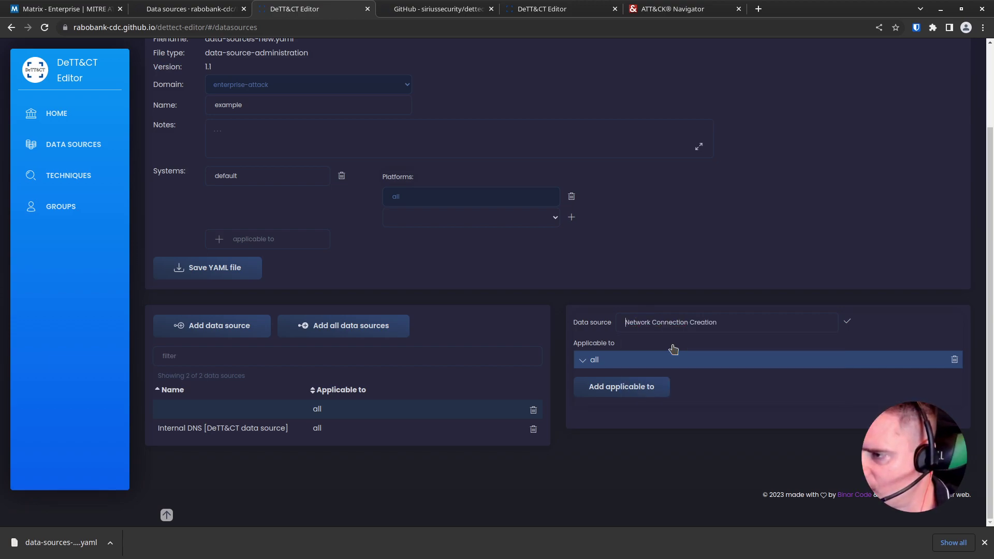
pyautogui.click(583, 360)
pyautogui.scroll(-4, 611, 348)
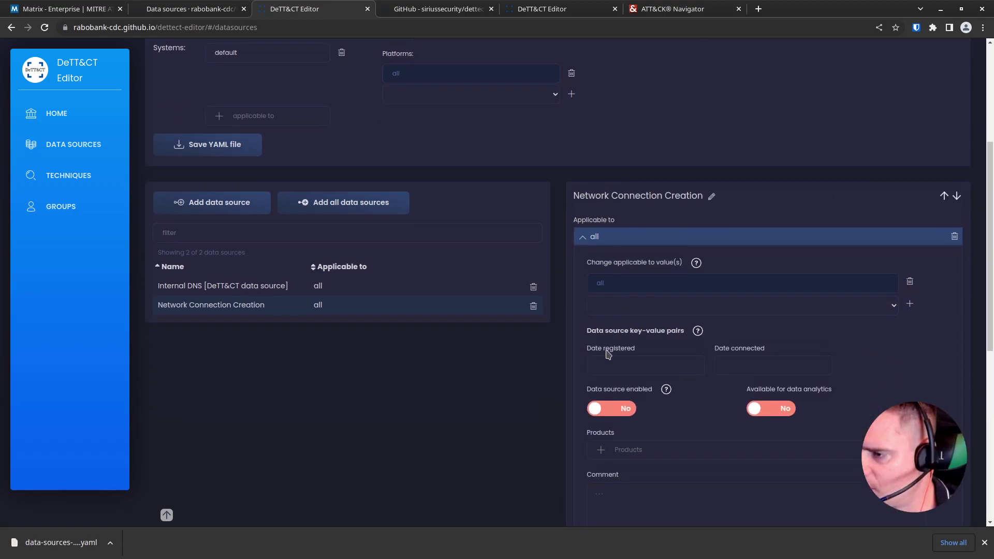
# Step: Enable Network Connection Creation, make it available for data analytics, and add product EDR
pyautogui.click(619, 346)
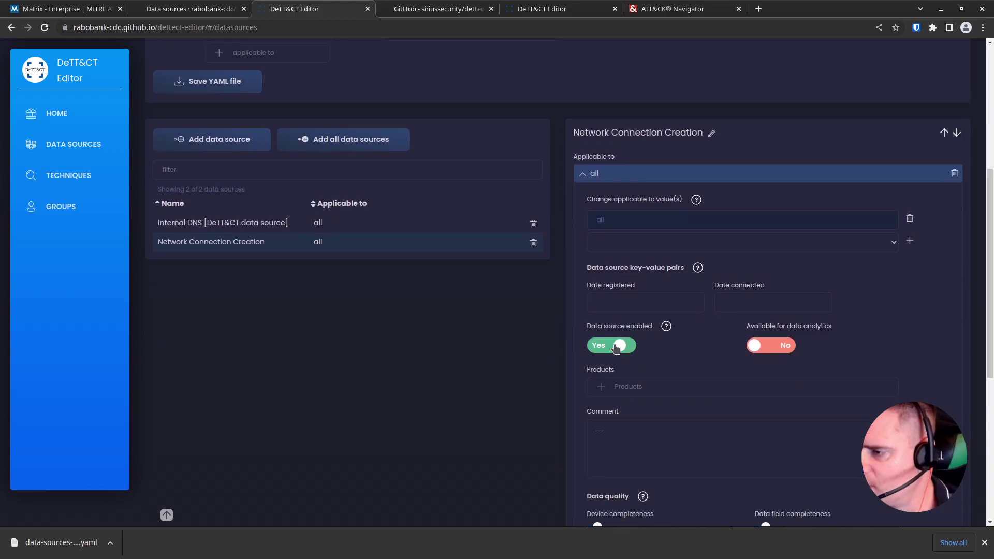
pyautogui.click(782, 351)
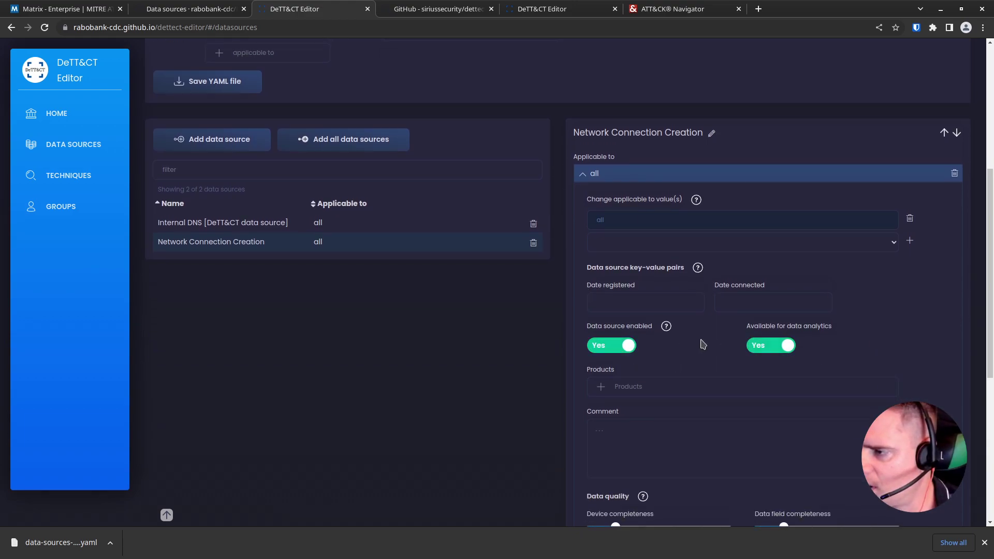
pyautogui.scroll(-1, 710, 331)
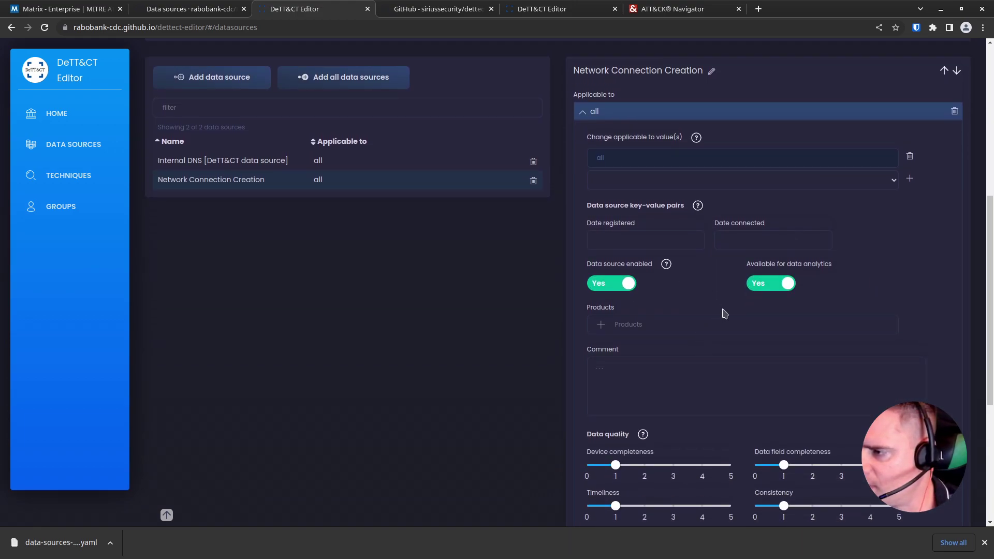
pyautogui.click(636, 322)
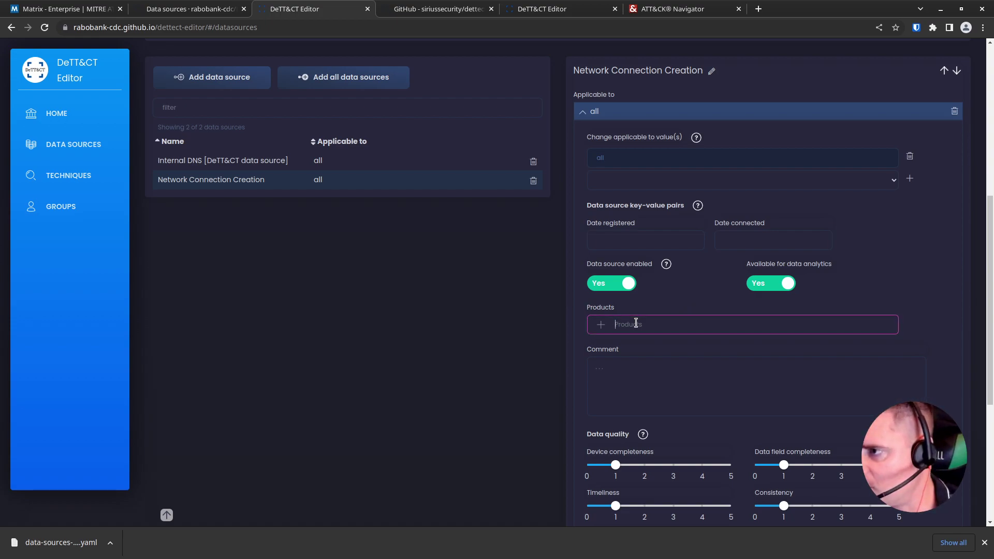
pyautogui.write('EDR')
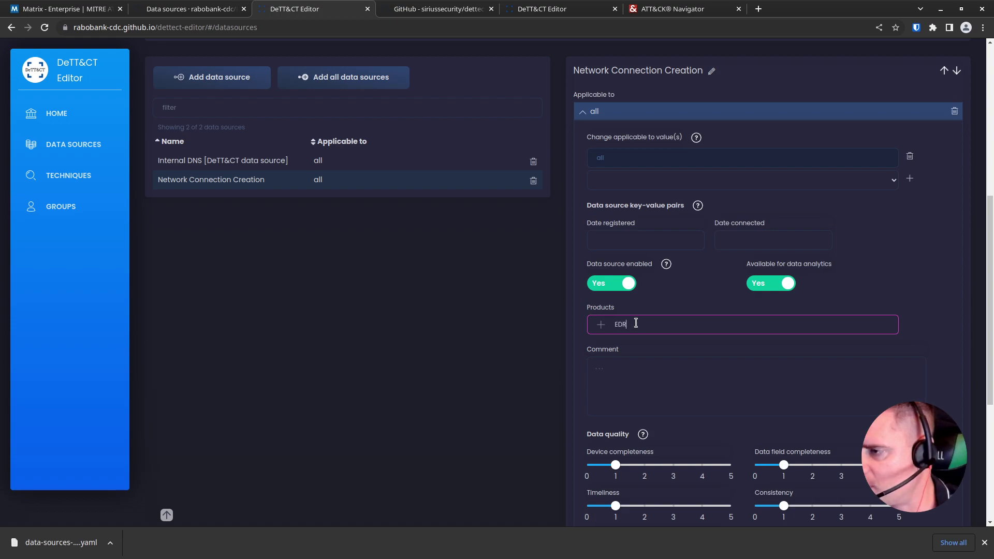
pyautogui.press('Return')
pyautogui.scroll(2, 665, 345)
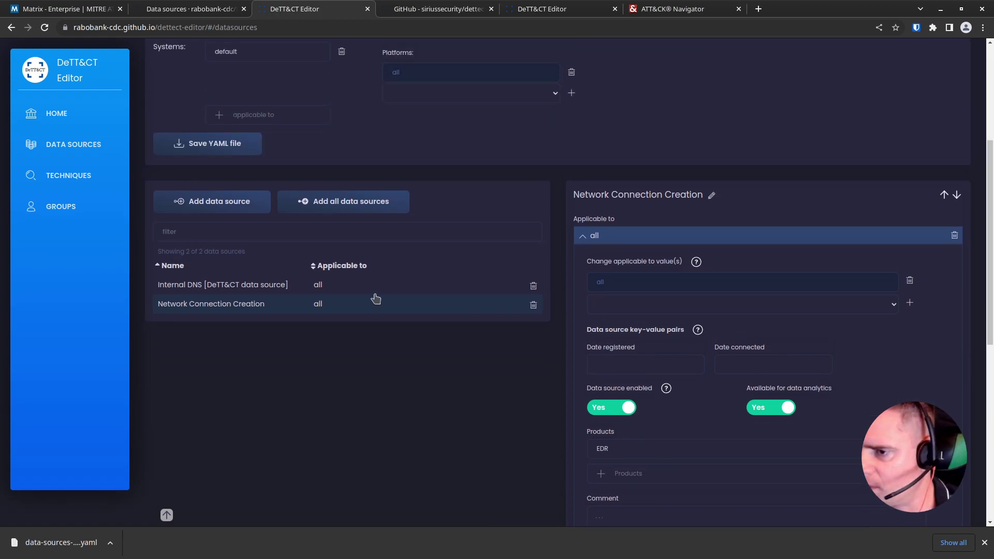
# Step: Search 'Aut', add User Account Authentication, and expand its 'all' entry
pyautogui.click(207, 201)
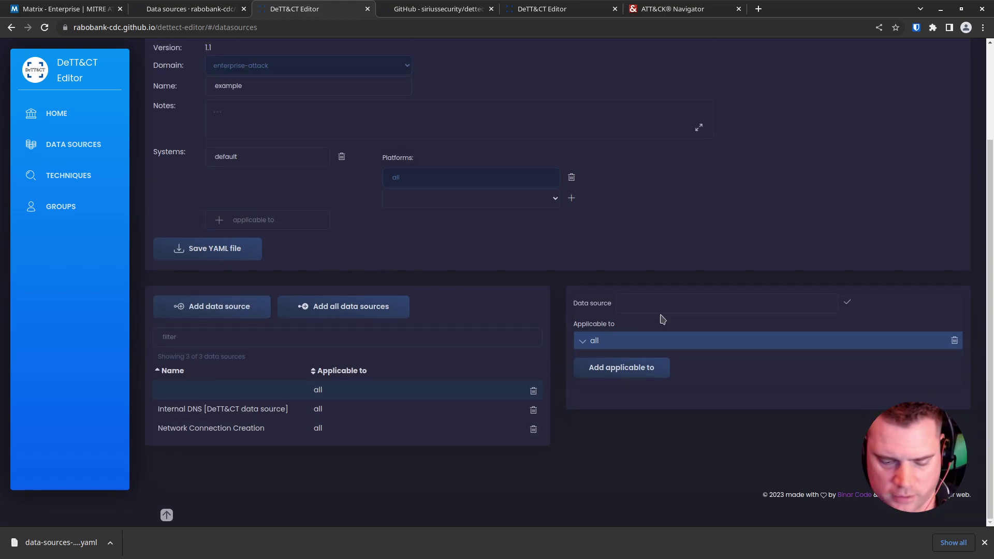
pyautogui.write('Auth')
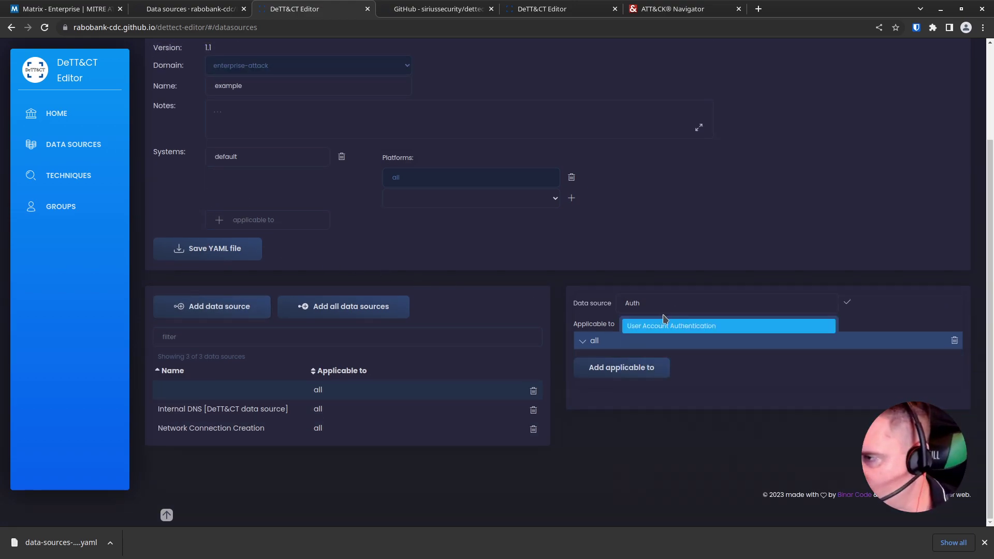
pyautogui.click(683, 325)
pyautogui.click(611, 340)
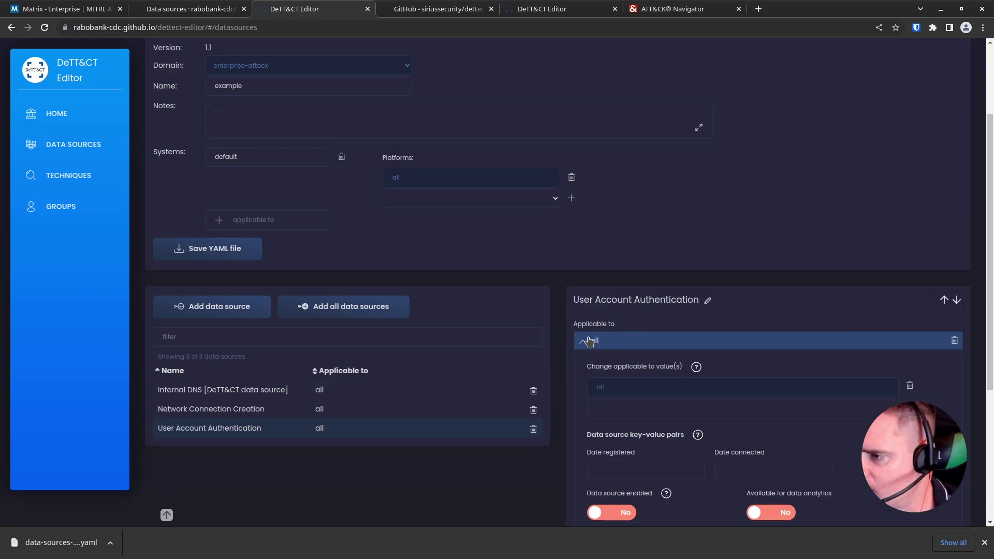
pyautogui.scroll(-2, 611, 362)
# Step: Enable User Account Authentication, make it available for data analytics, and add product Azure AD
pyautogui.click(620, 394)
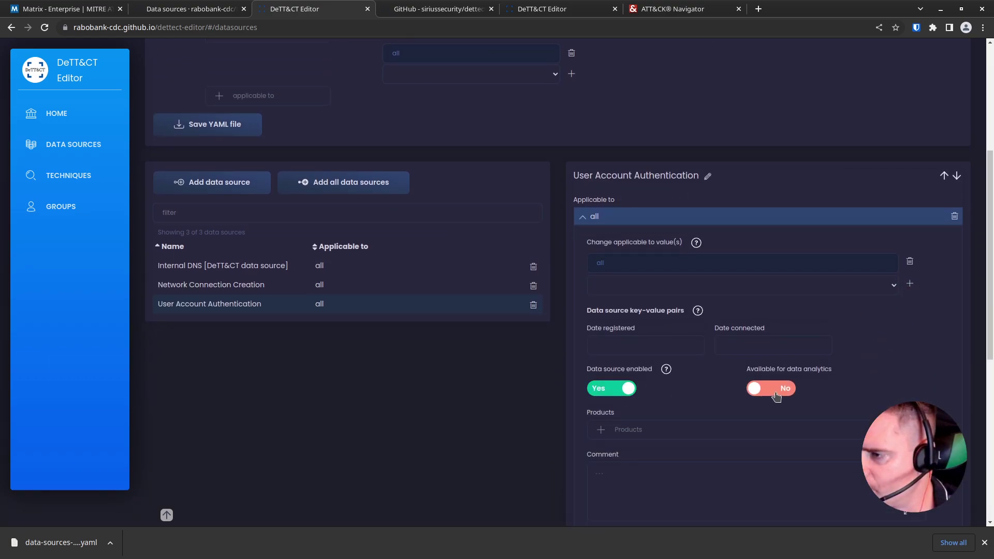
pyautogui.click(770, 390)
pyautogui.scroll(-1, 725, 399)
pyautogui.click(628, 371)
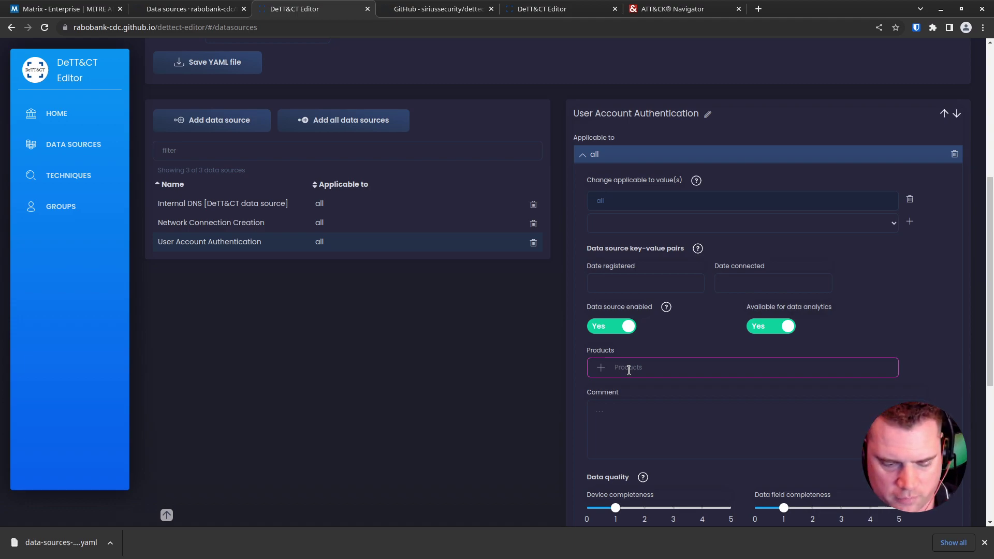
pyautogui.write('Azure AD')
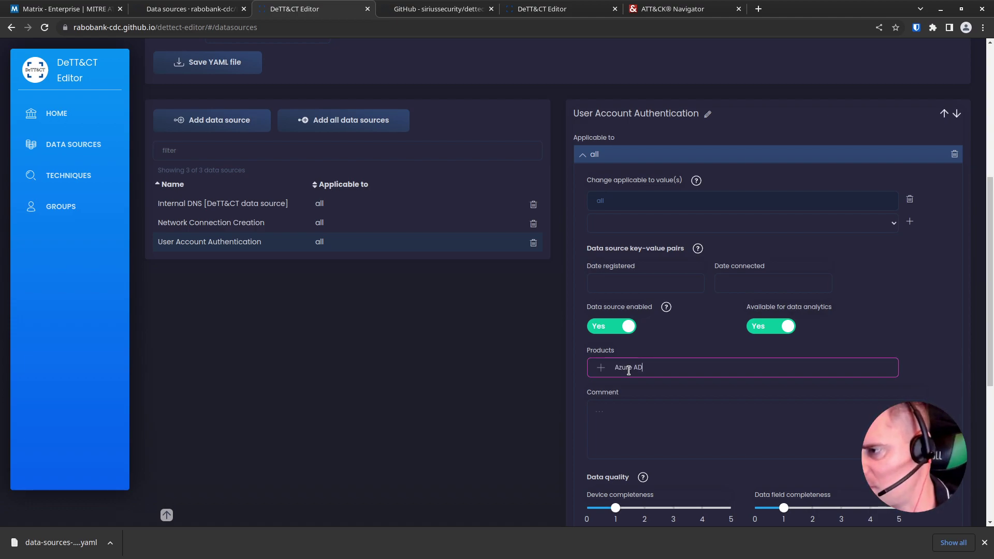
pyautogui.press('Return')
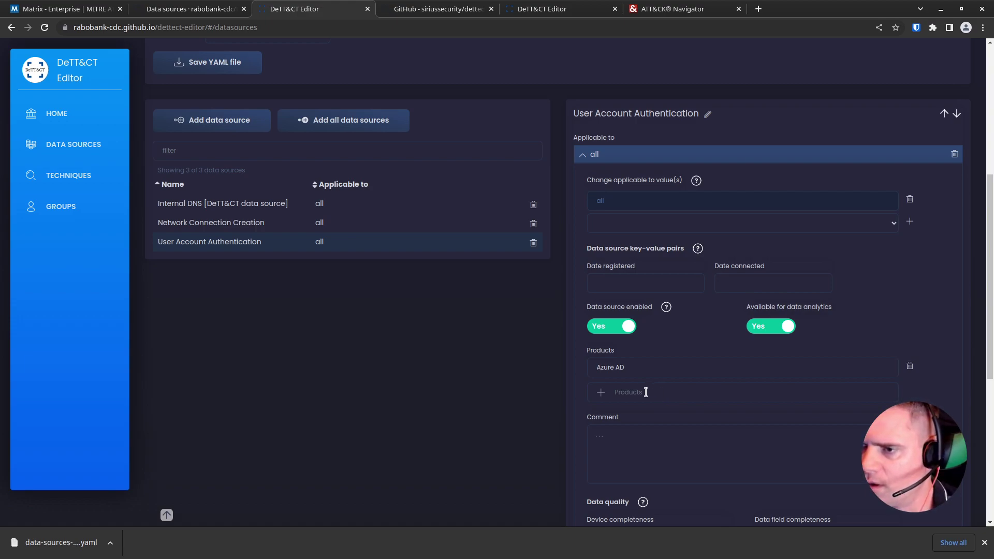
pyautogui.scroll(1, 326, 373)
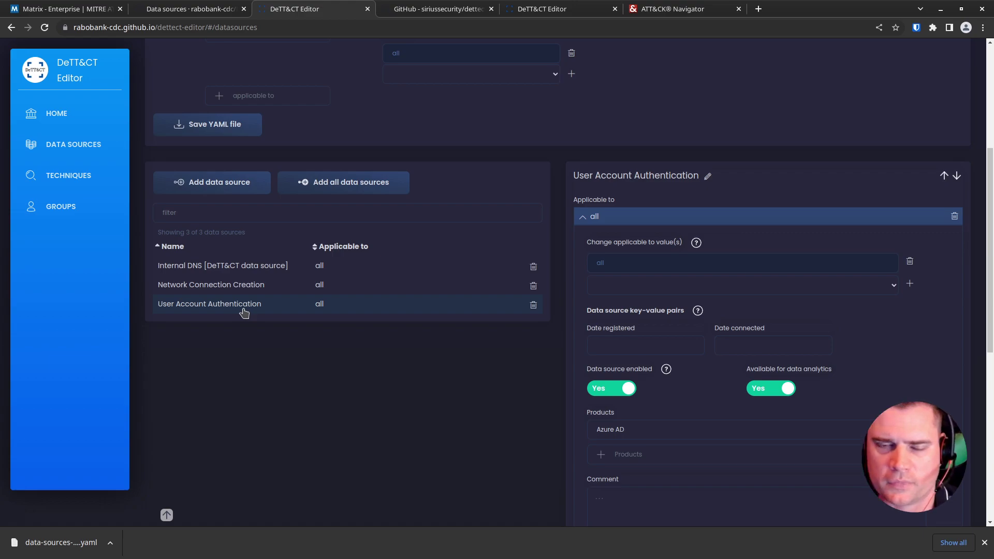
# Step: Save the YAML file containing all three data sources as a download
pyautogui.scroll(1, 244, 313)
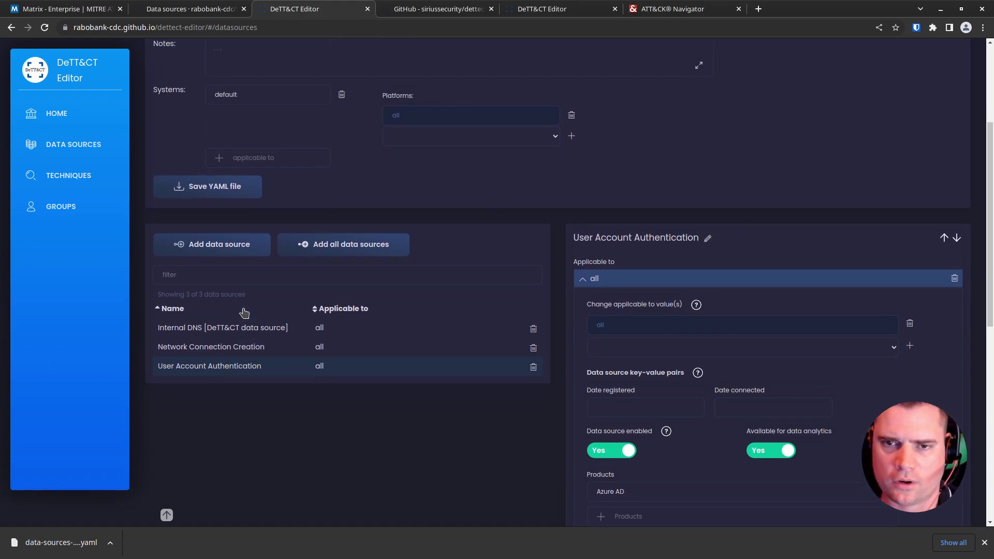
pyautogui.click(202, 190)
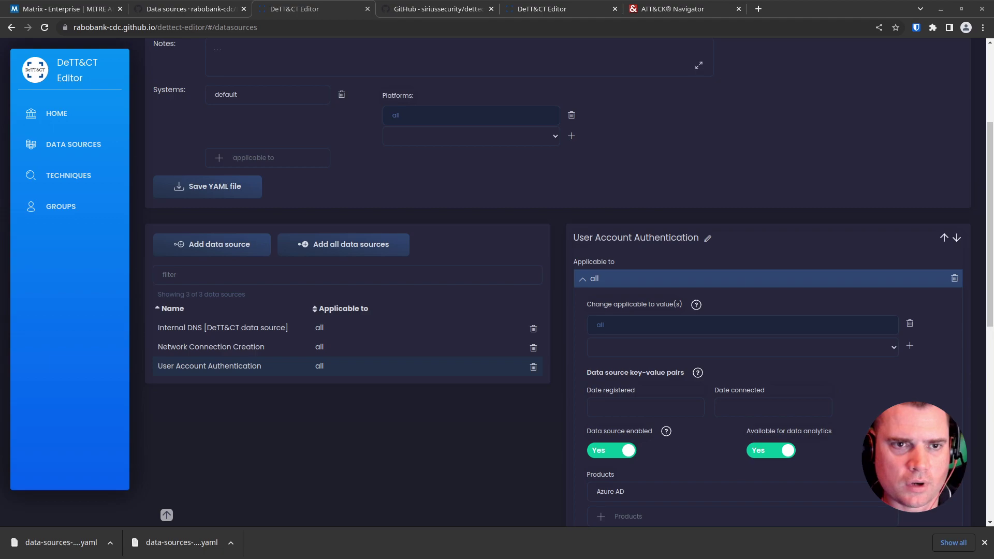
# Step: Run dettect.py ds -fd input/data-sources-new.yaml -l to produce output/data_sources_example.json, then minimize Konsole
pyautogui.hotkey('alt', 'Tab')
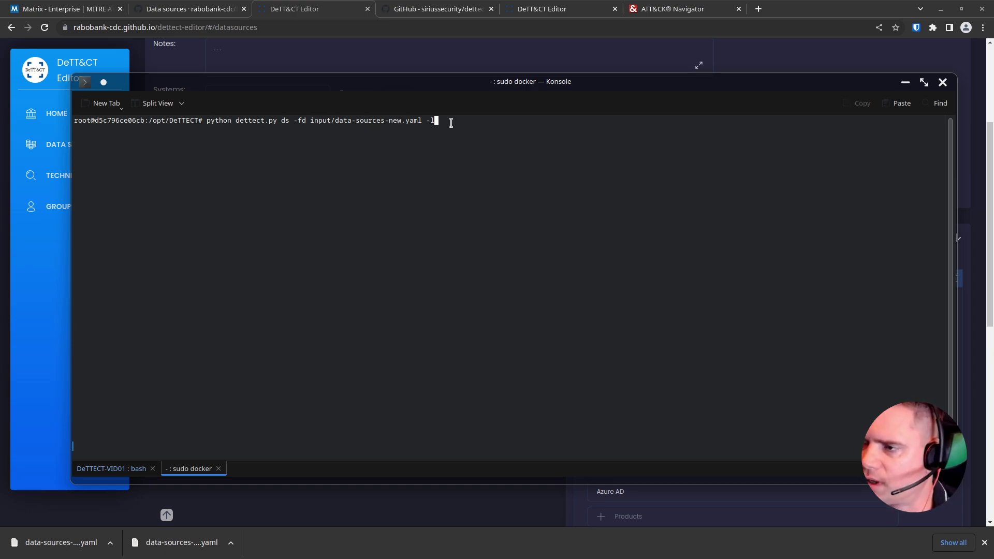
pyautogui.press('Return')
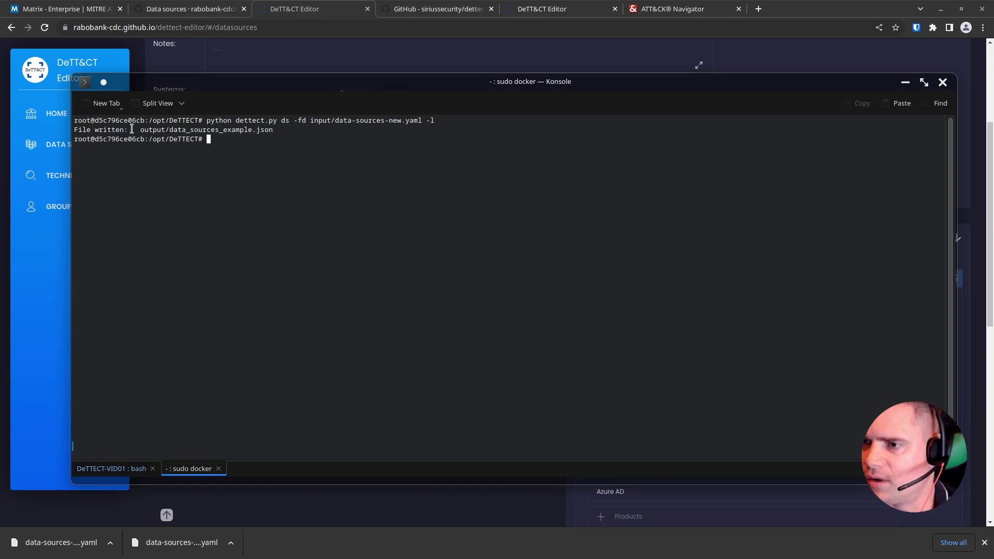
pyautogui.moveTo(131, 128); pyautogui.dragTo(282, 140)
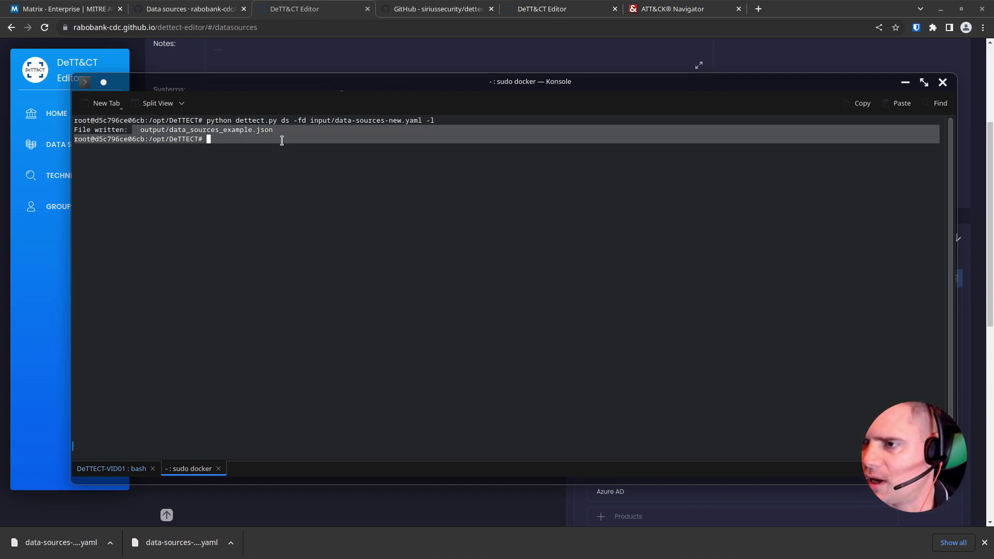
pyautogui.click(905, 82)
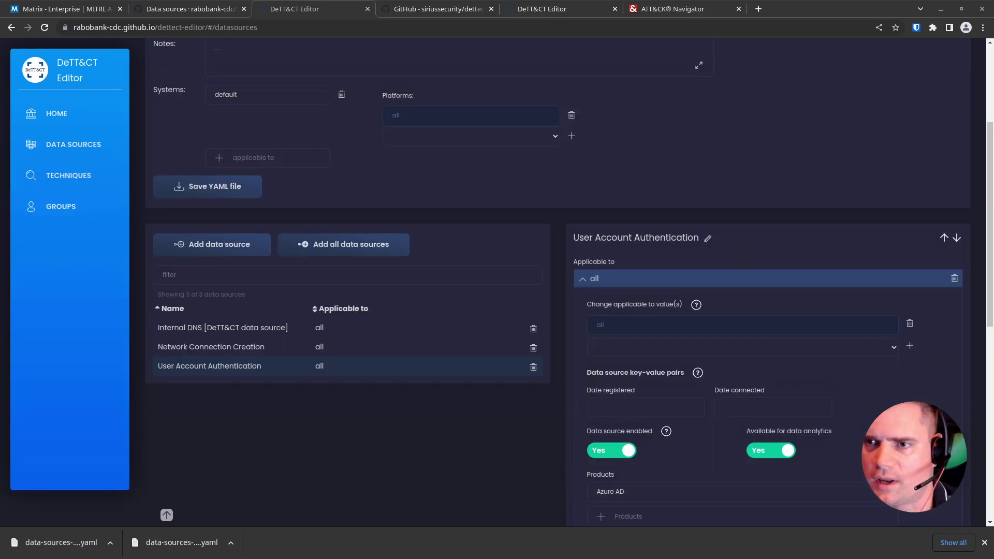
# Step: Close the old Data sources example layer and upload data_sources_example.json from local
pyautogui.click(665, 14)
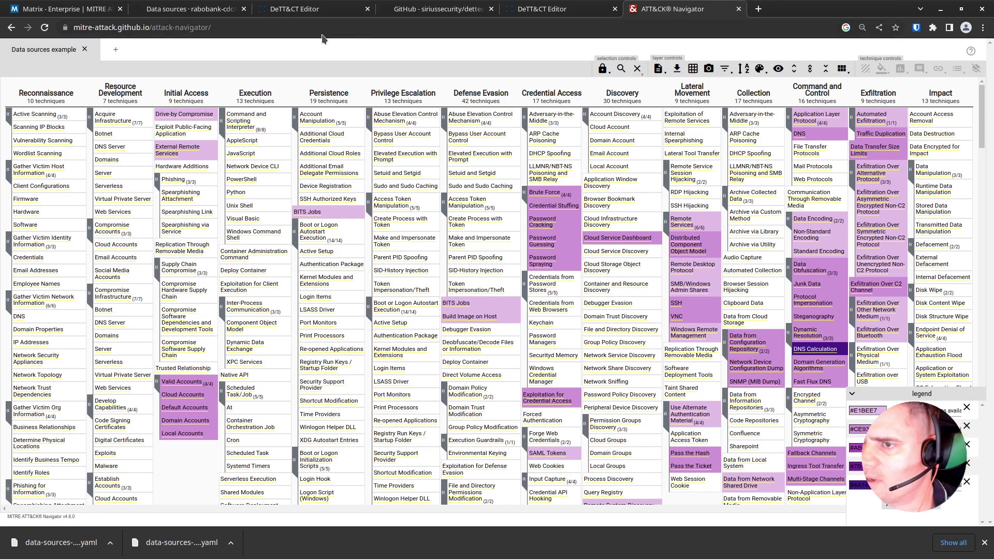
pyautogui.click(84, 49)
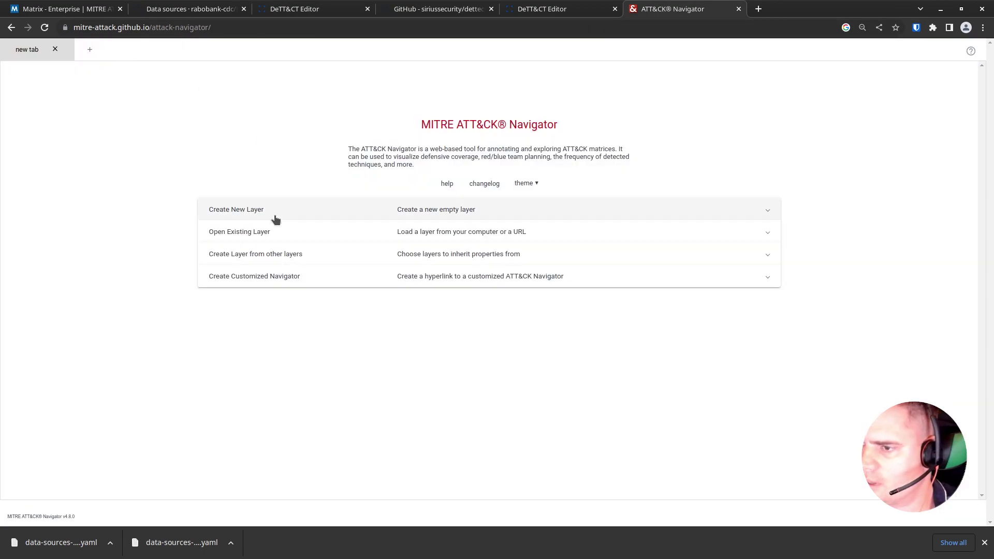
pyautogui.click(246, 232)
pyautogui.click(248, 269)
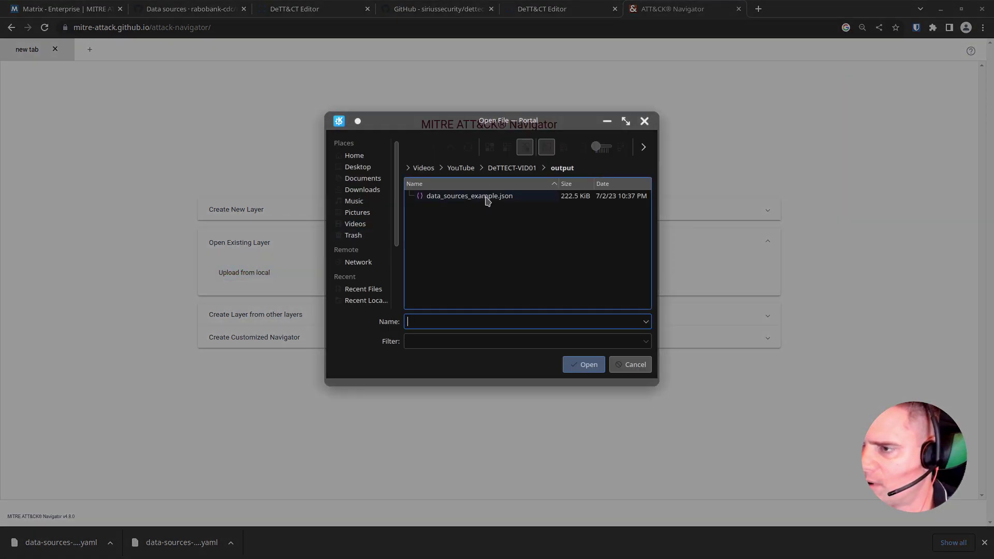
pyautogui.doubleClick(487, 197)
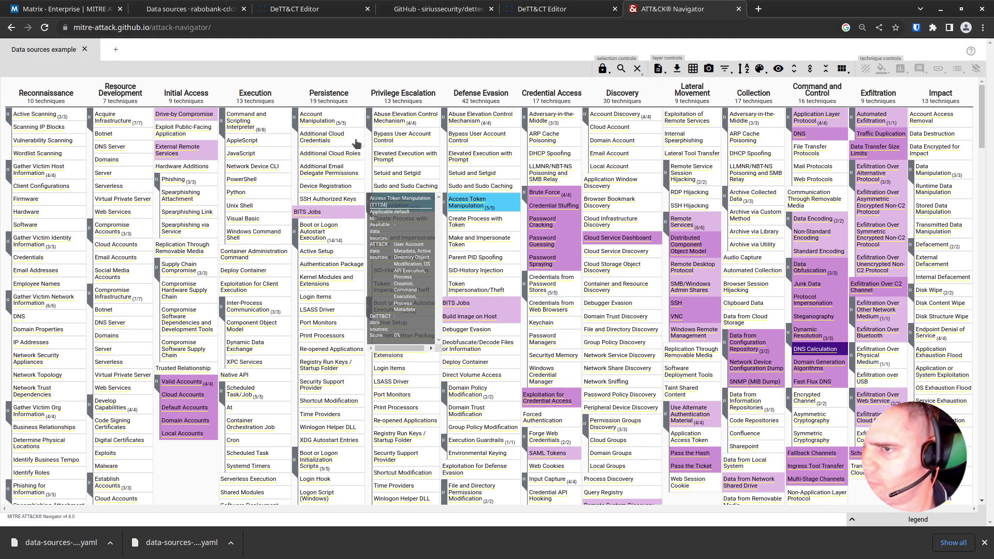
pyautogui.moveTo(181, 171)
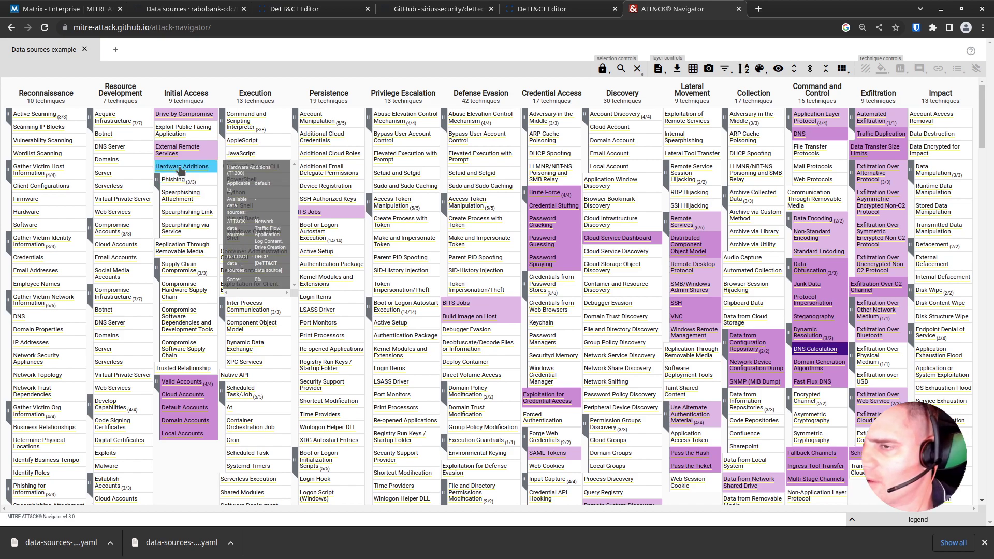
pyautogui.moveTo(173, 117)
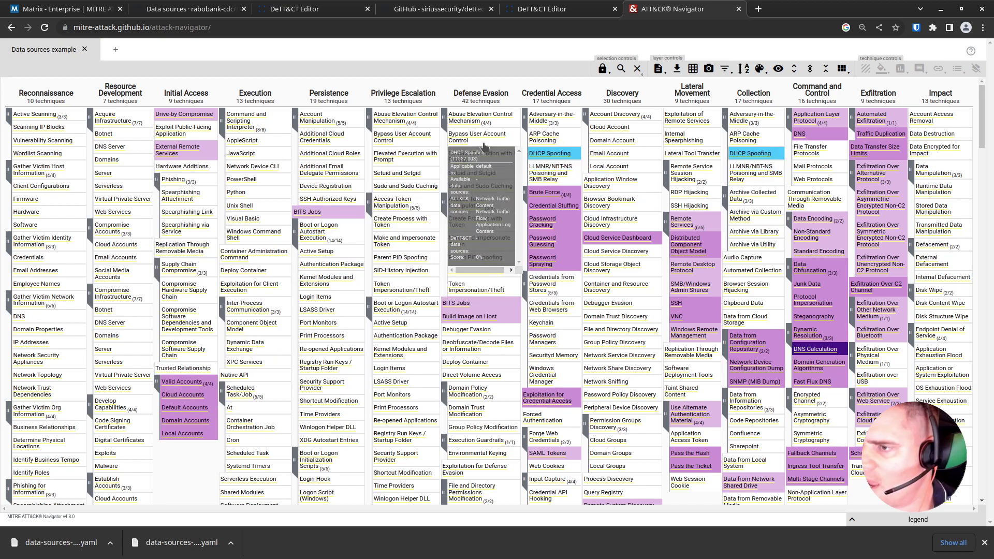
pyautogui.moveTo(647, 345)
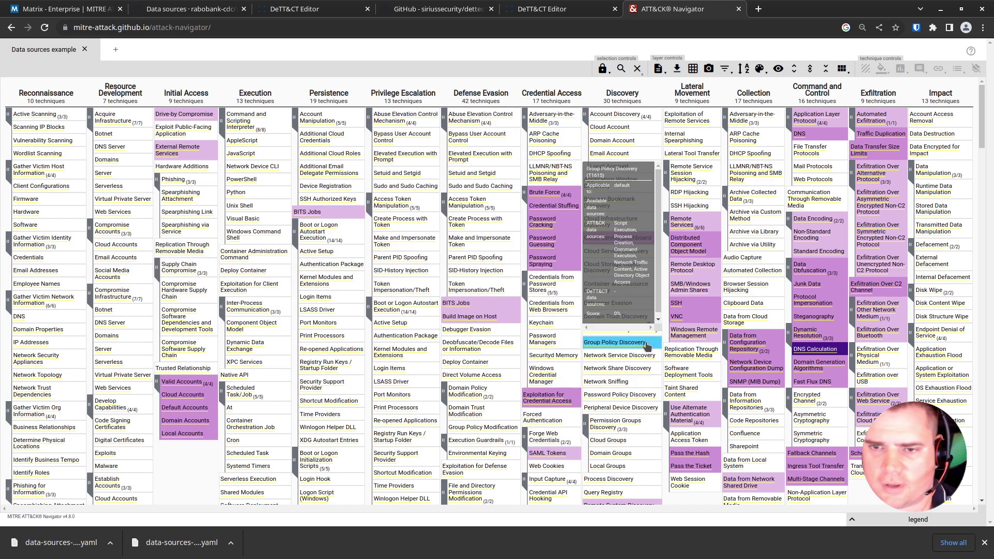
pyautogui.click(852, 520)
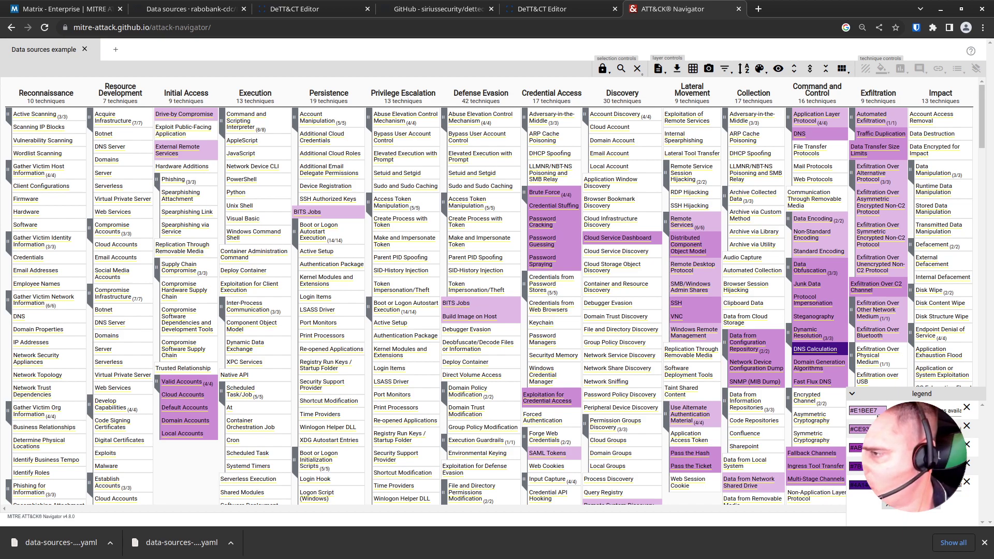
pyautogui.click(853, 393)
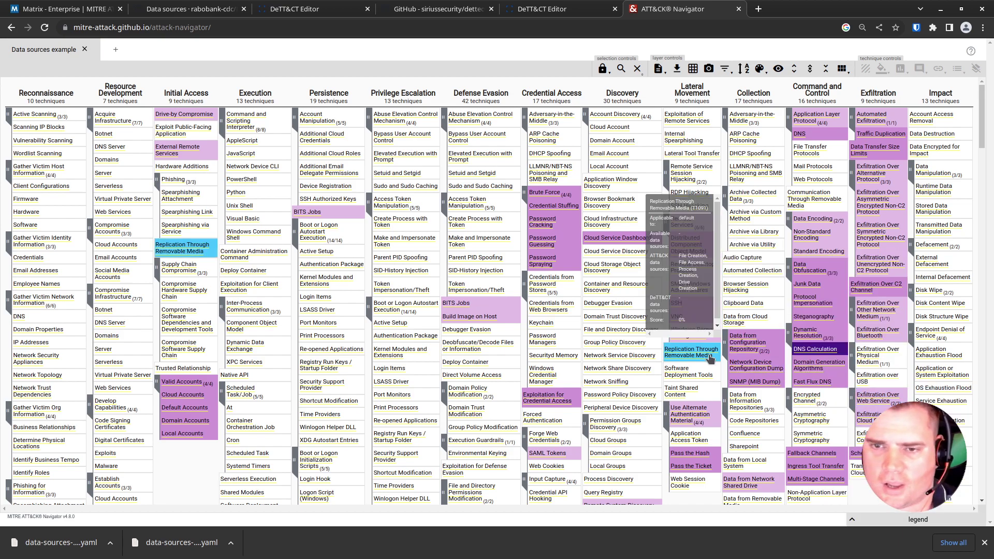